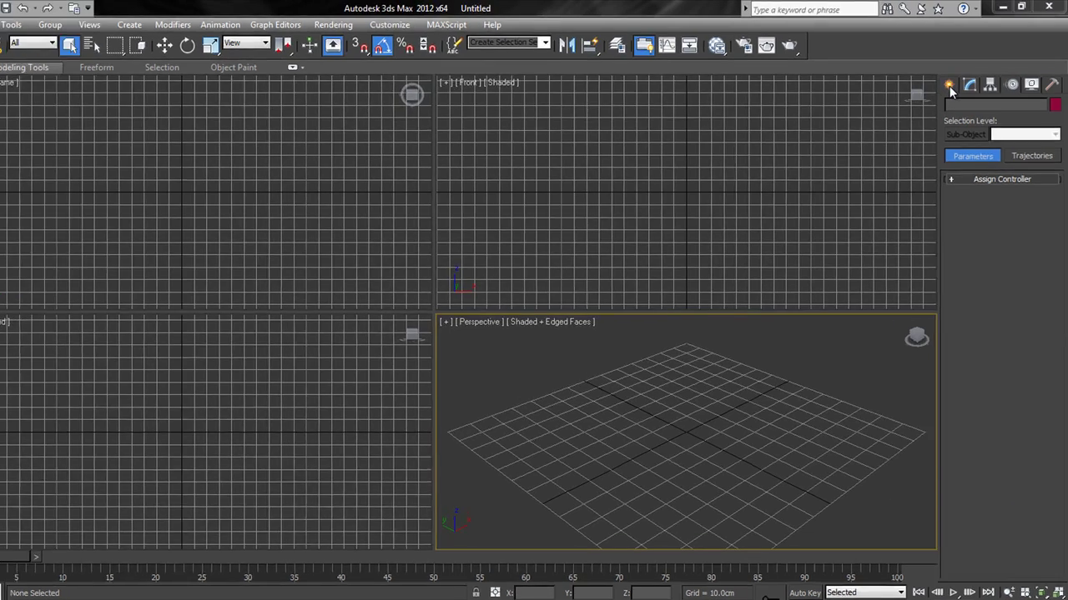
Choose the Sphere tool from Standard Primitives in the Create panel.
left_click(950, 86)
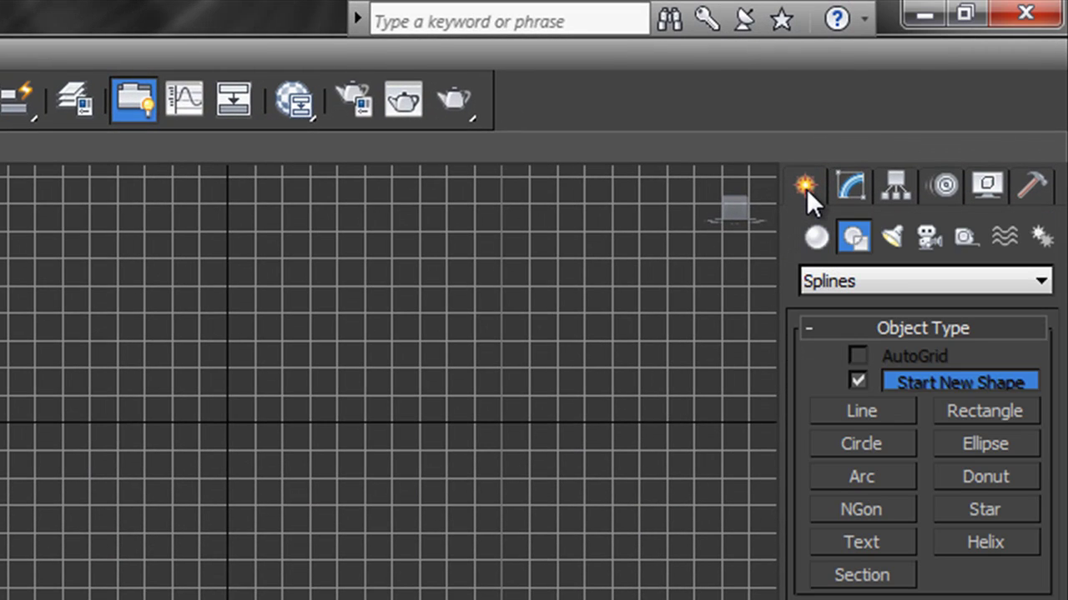
left_click(807, 244)
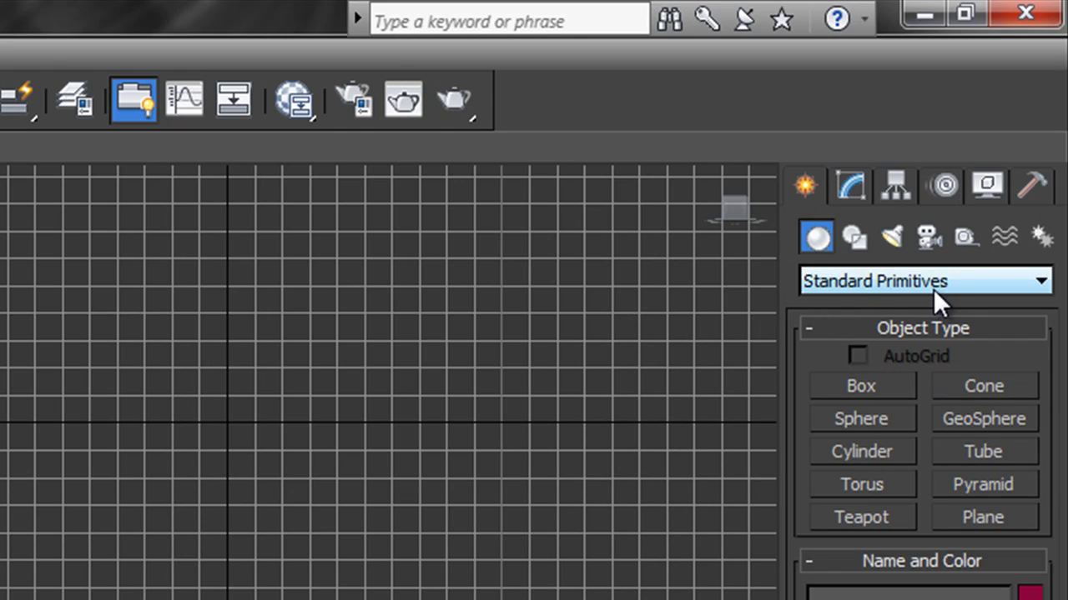
left_click(859, 423)
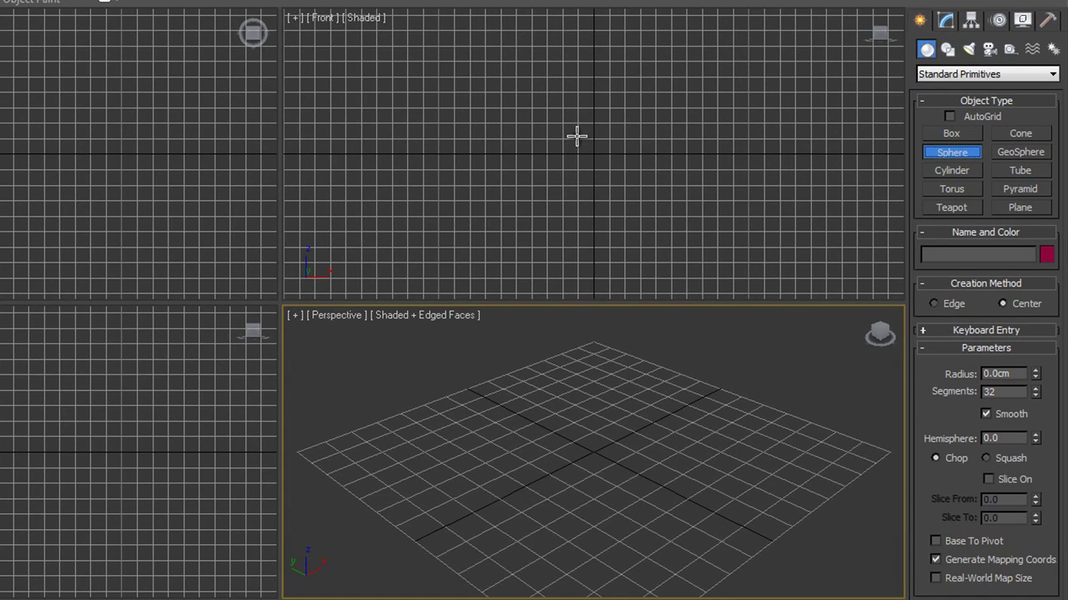
Activate the Front viewport, cancel a test sphere, and expand the Keyboard Entry rollout.
left_click(546, 81)
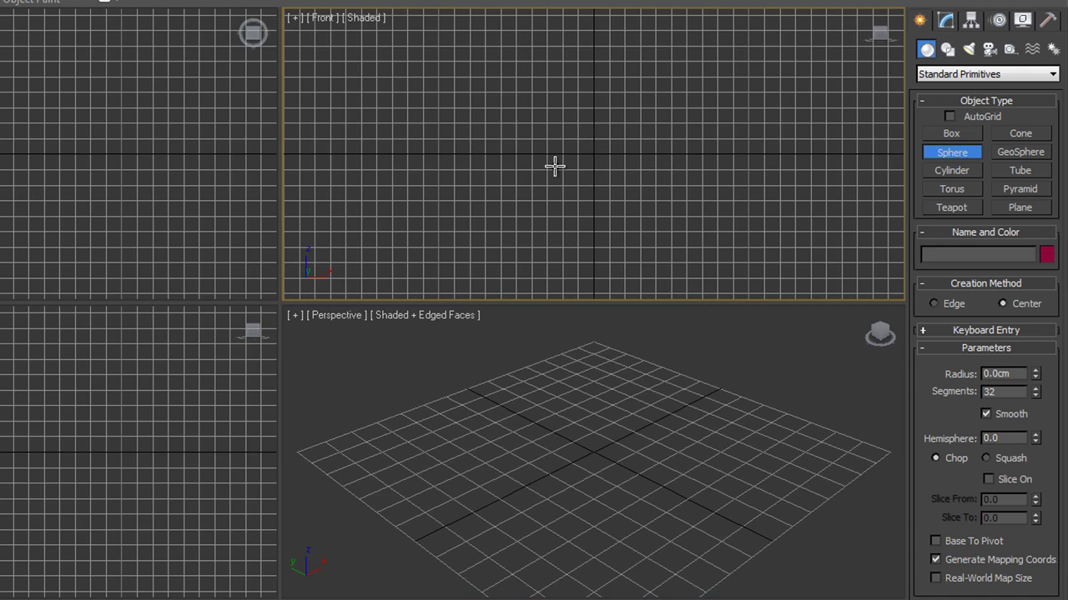
left_click_drag(557, 143, 627, 192)
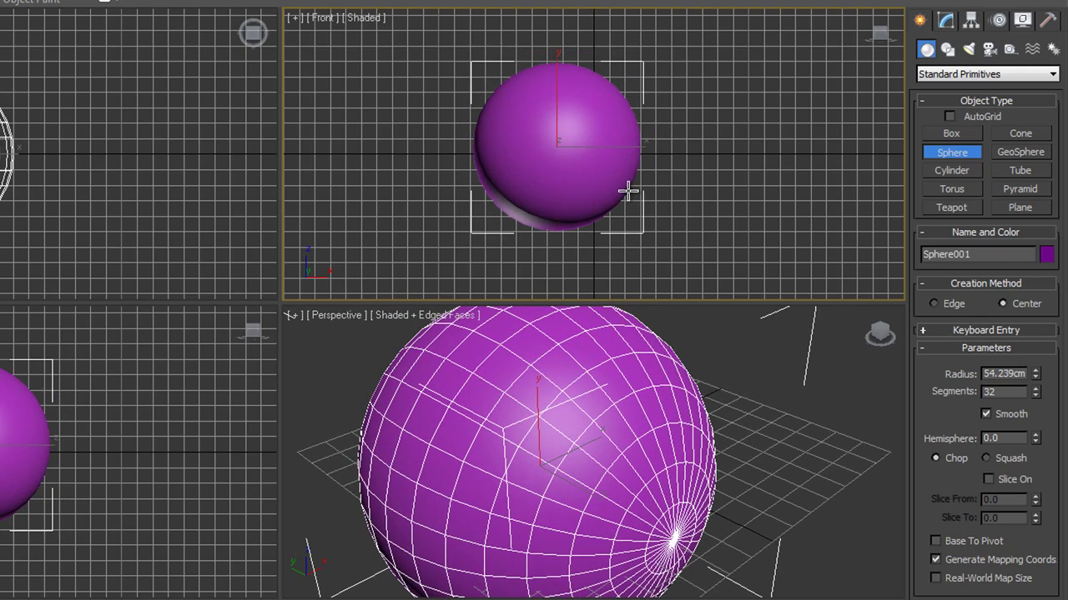
right_click(627, 192)
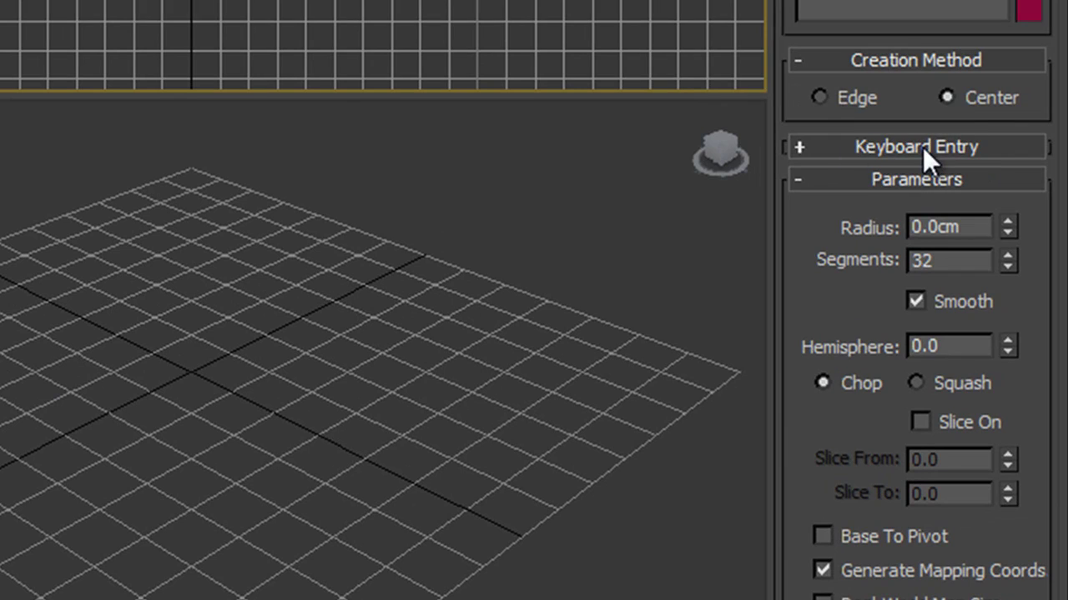
left_click(802, 152)
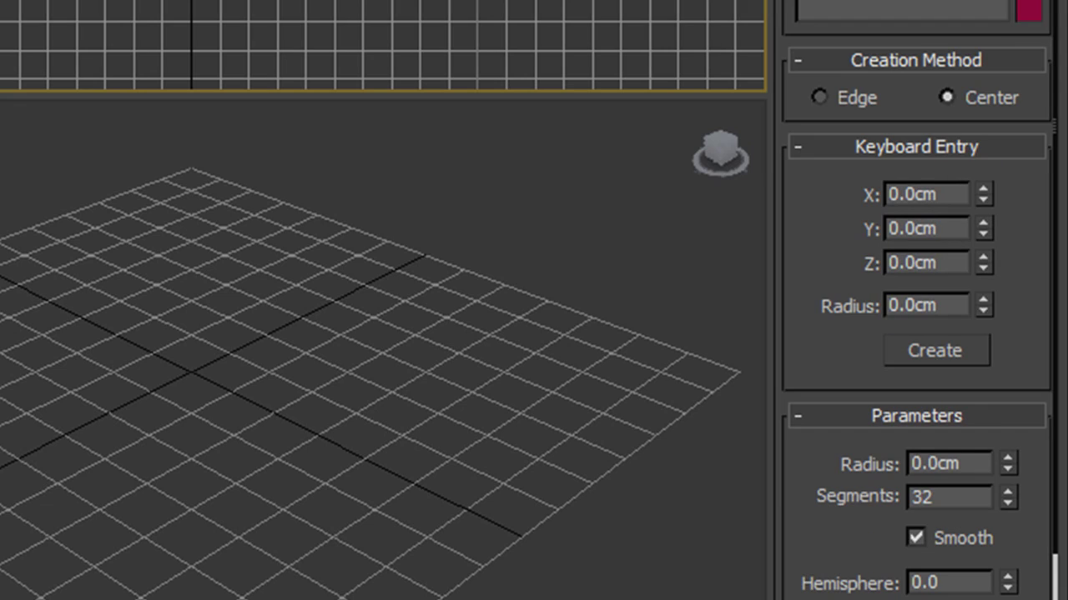
Create a sphere of radius 30 cm at the origin via Keyboard Entry.
double_click(940, 306)
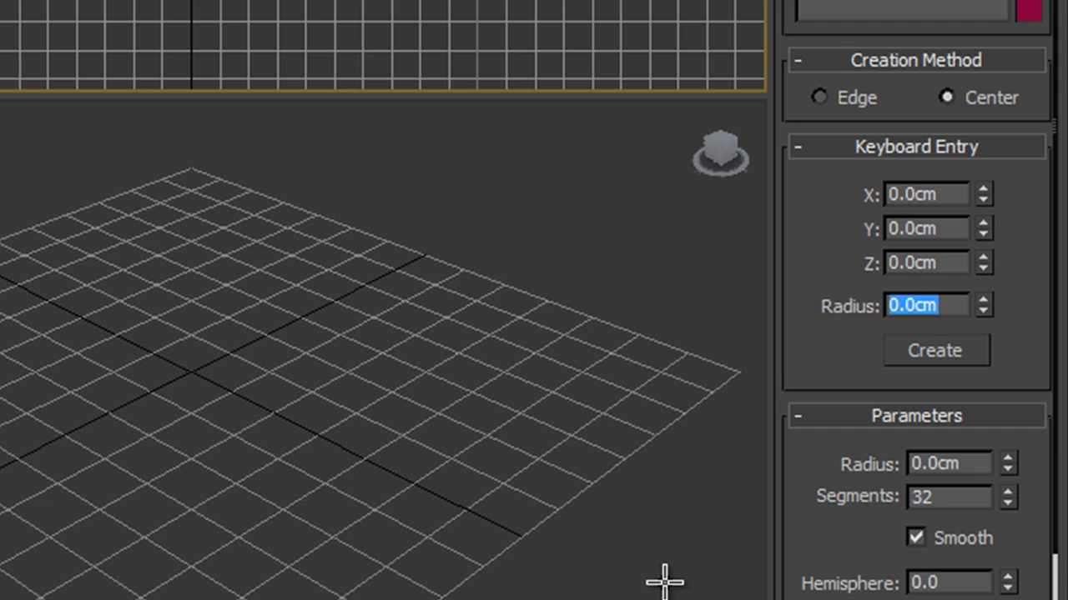
type("30")
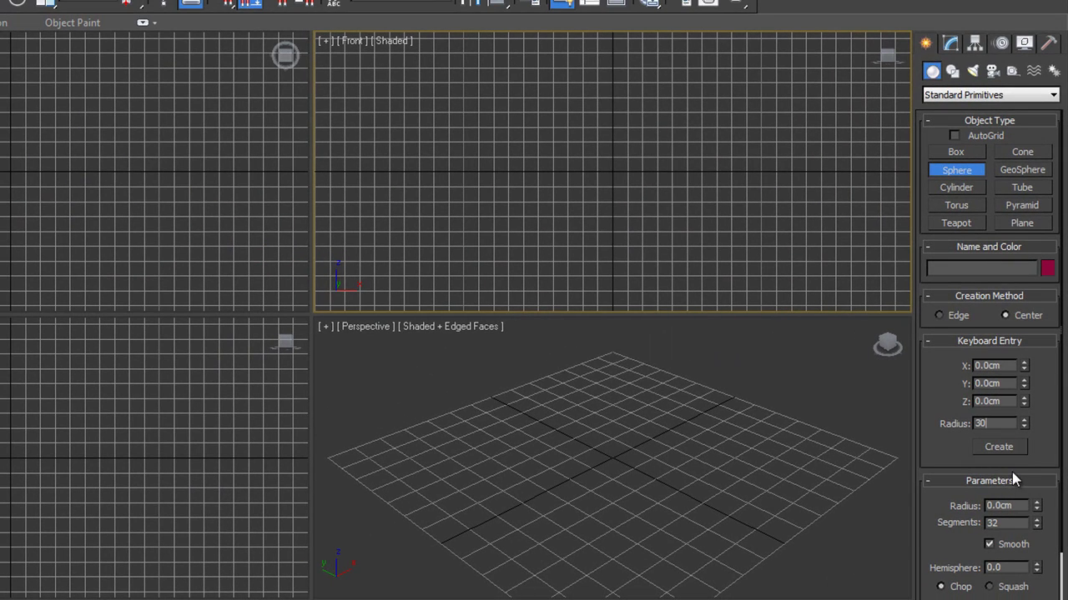
left_click(998, 446)
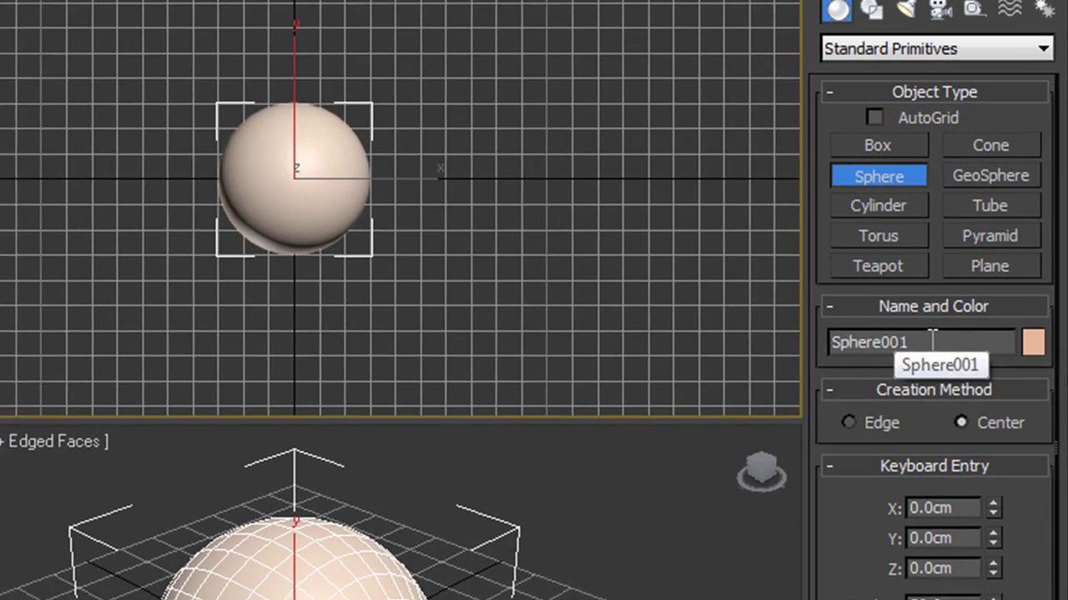
Rename the sphere Eye_Ball_L and give it a blue object colour.
left_click_drag(982, 267, 902, 271)
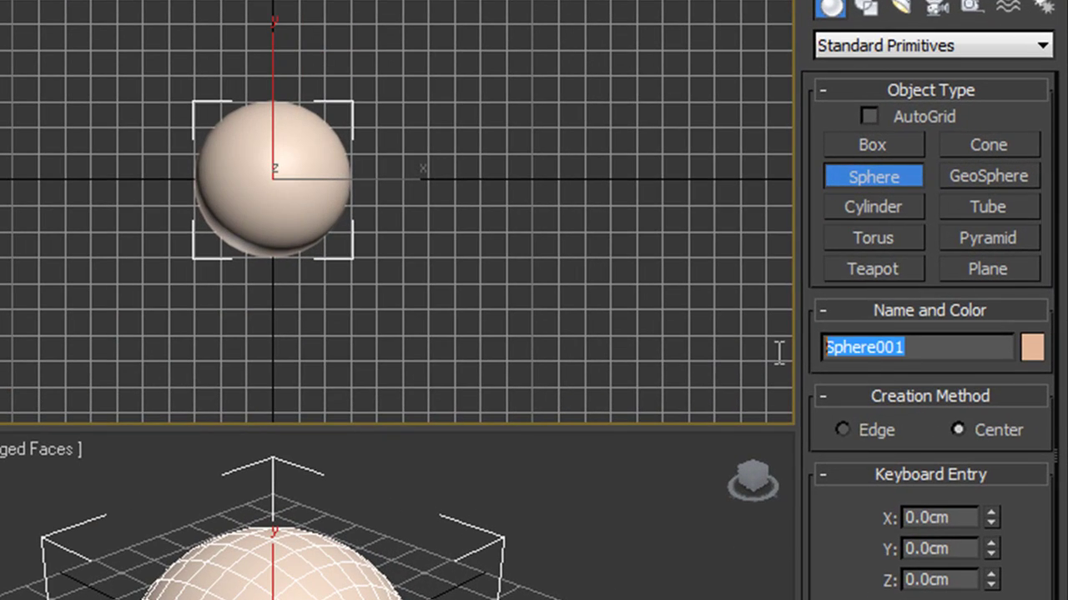
type("Ey")
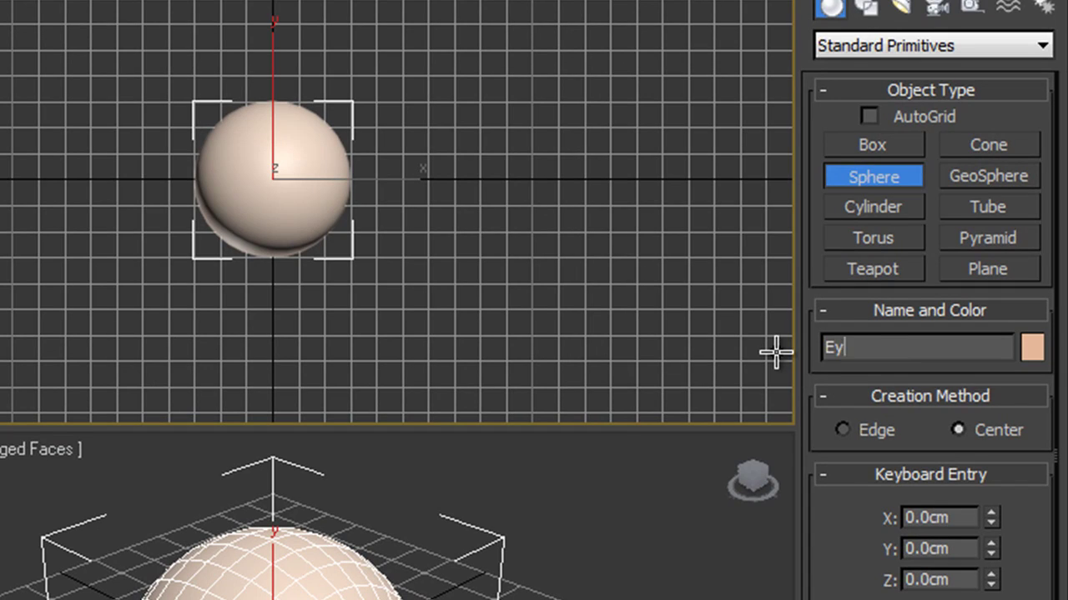
type("e_Ball_L")
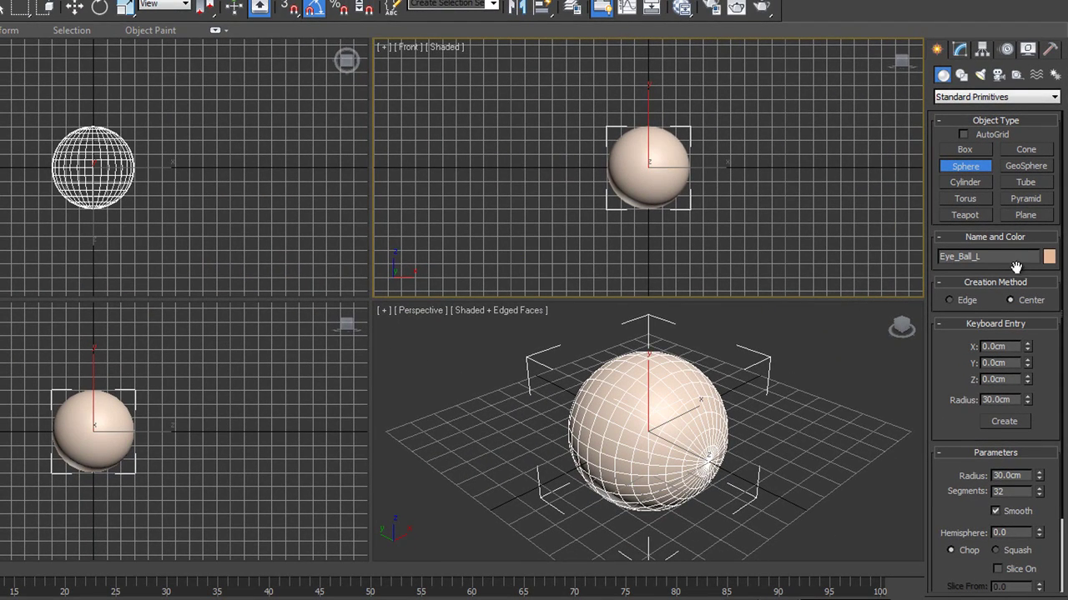
left_click(1050, 258)
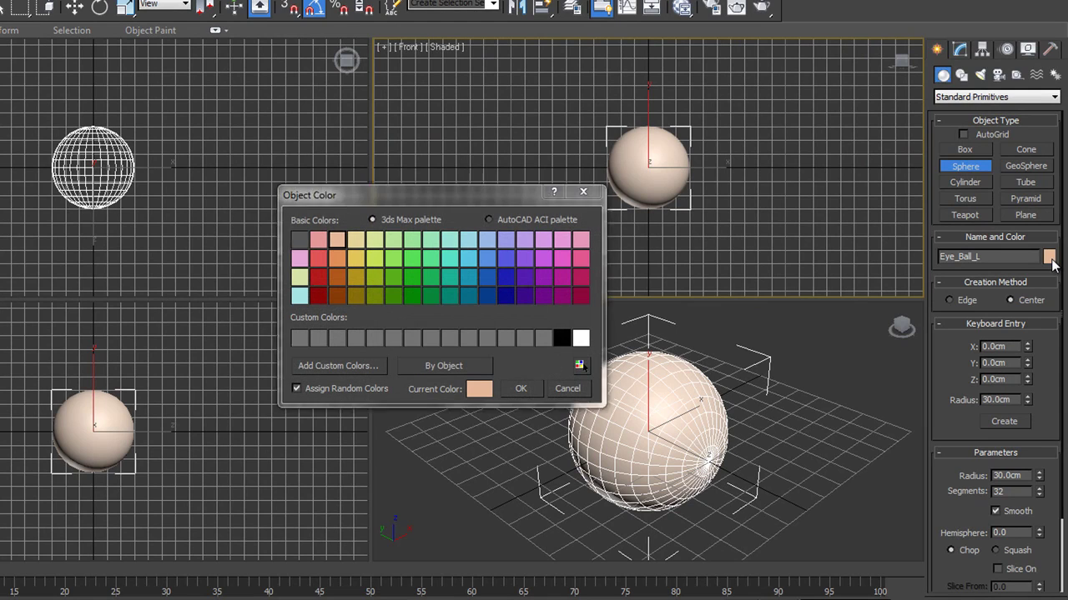
left_click(492, 278)
left_click(526, 387)
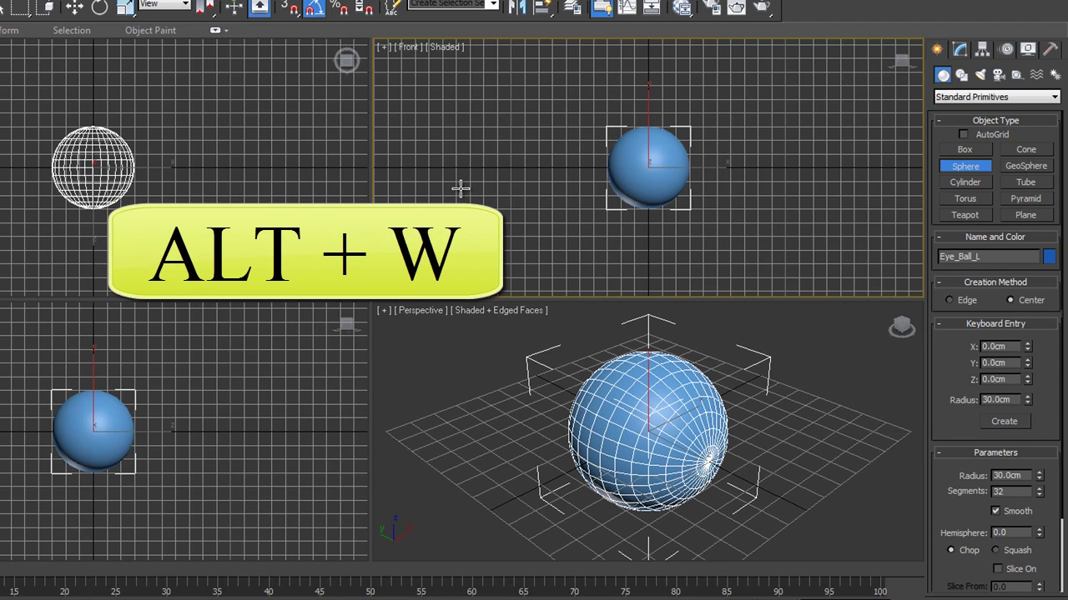
Maximize the Front view, centre the sphere, and show shading with edged faces.
key("alt+w")
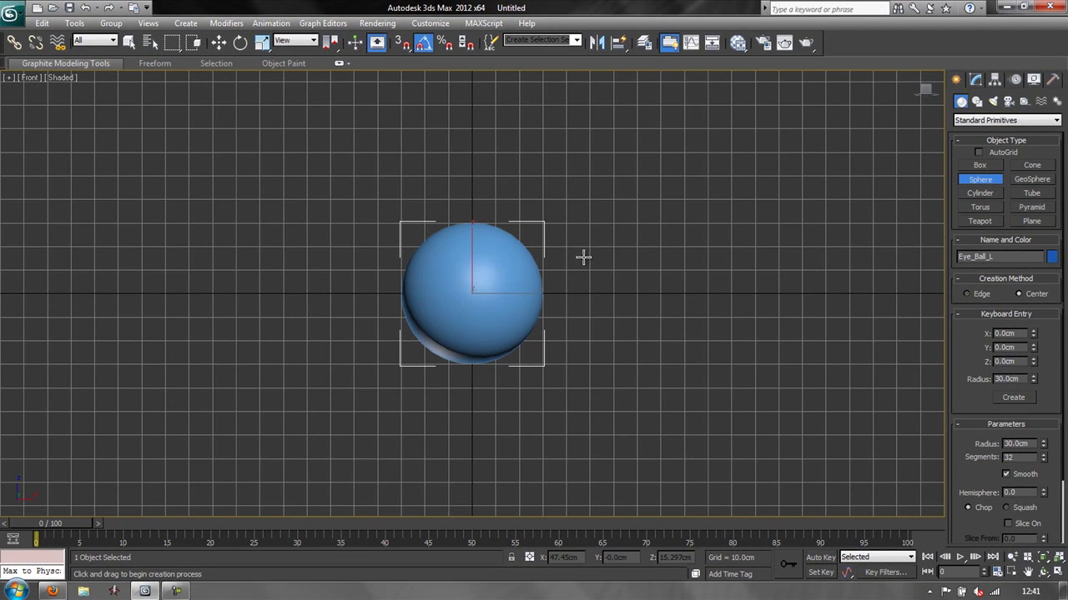
middle_click_drag(563, 260, 591, 272)
scroll(561, 258, "up", 5)
scroll(590, 273, "down", 2)
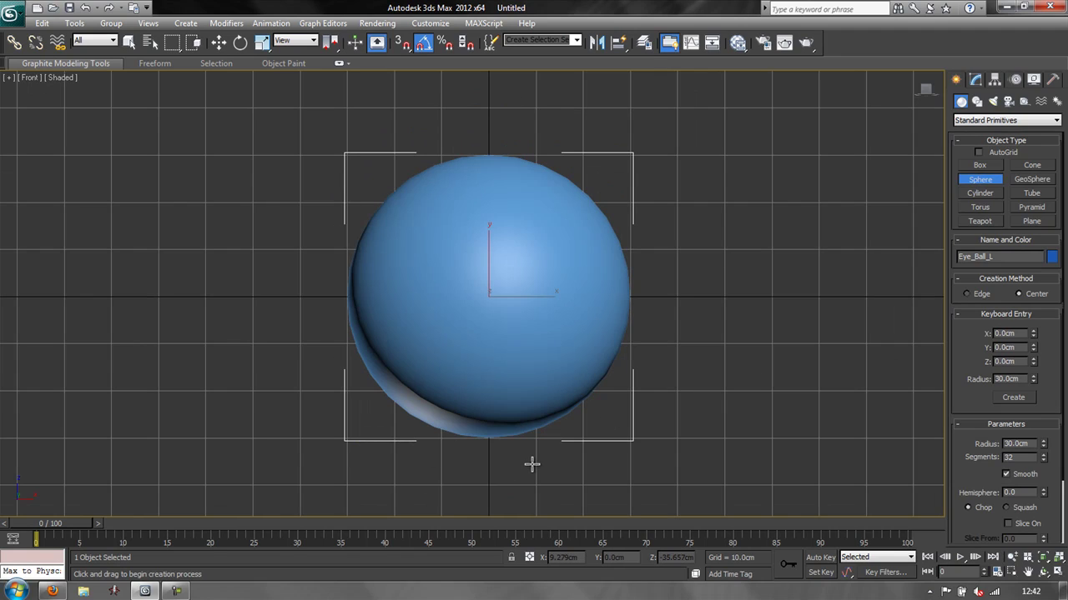
key("F4")
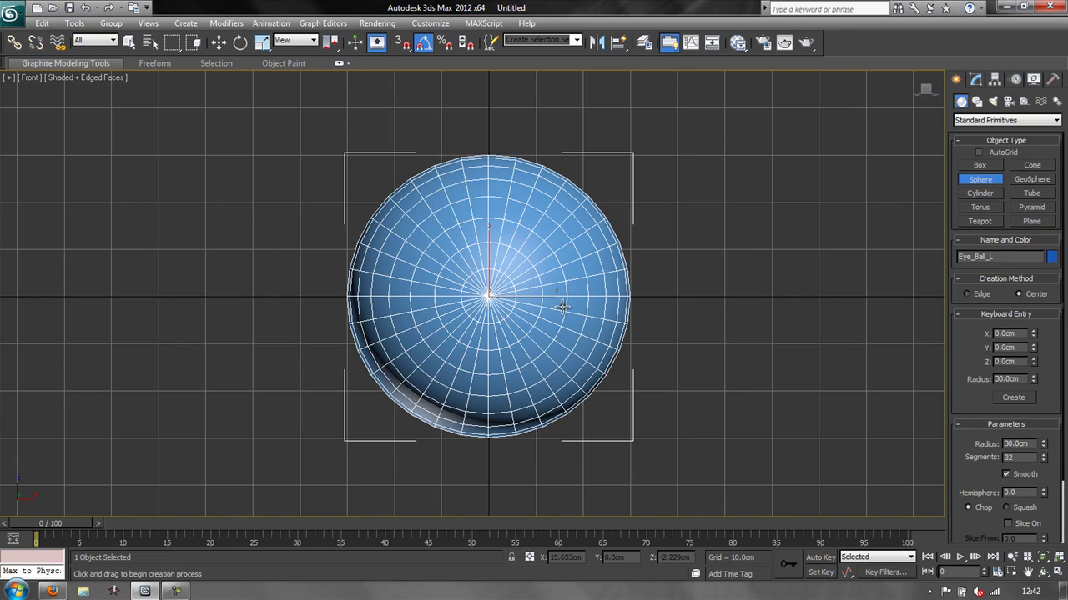
key("F3")
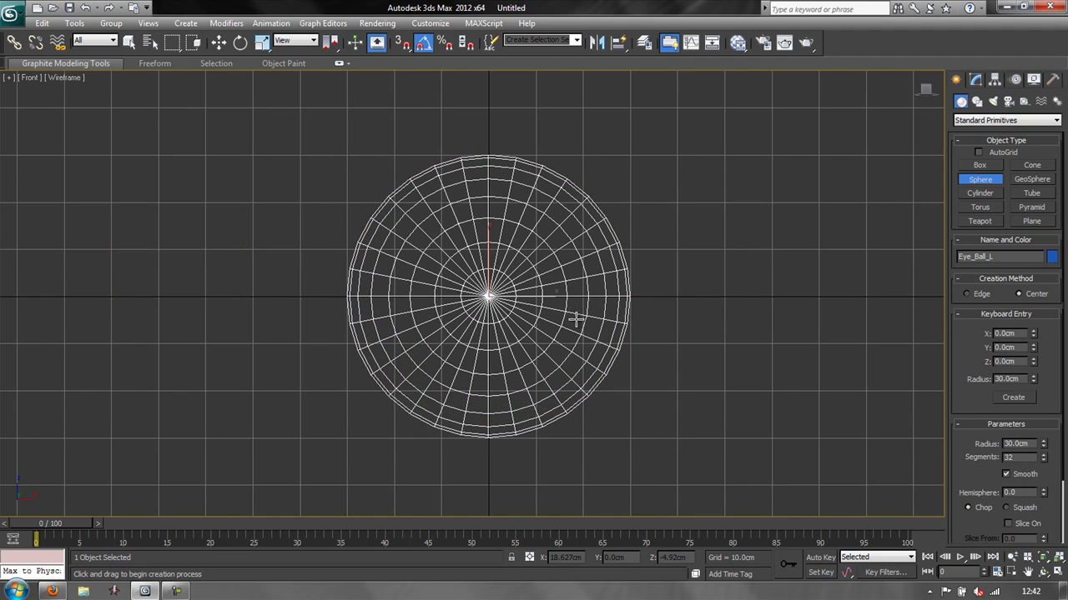
key("F3")
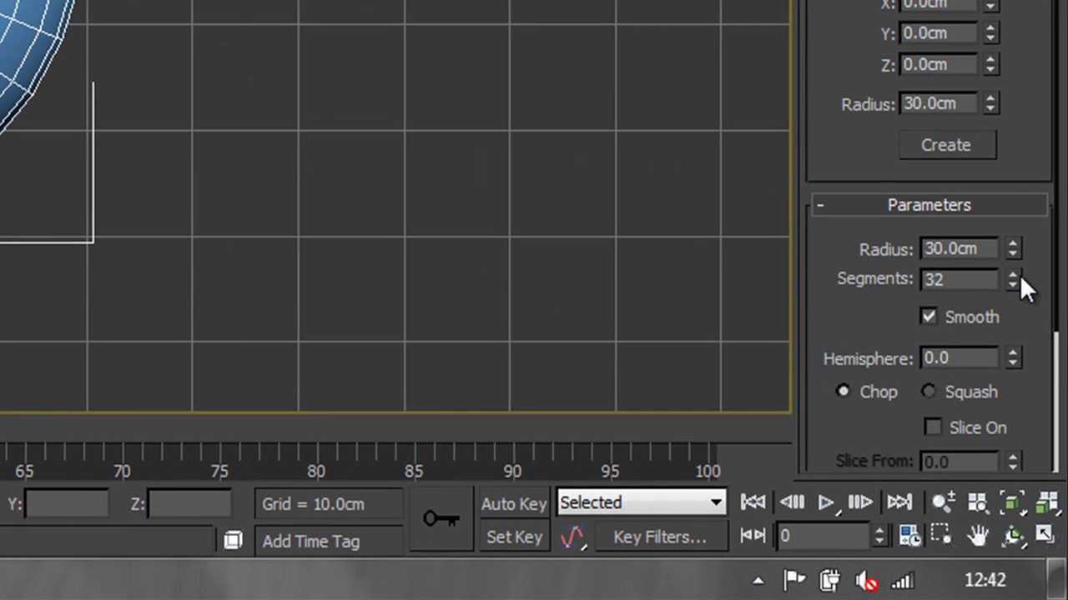
Set the sphere's Segments to 24.
double_click(964, 279)
type("24")
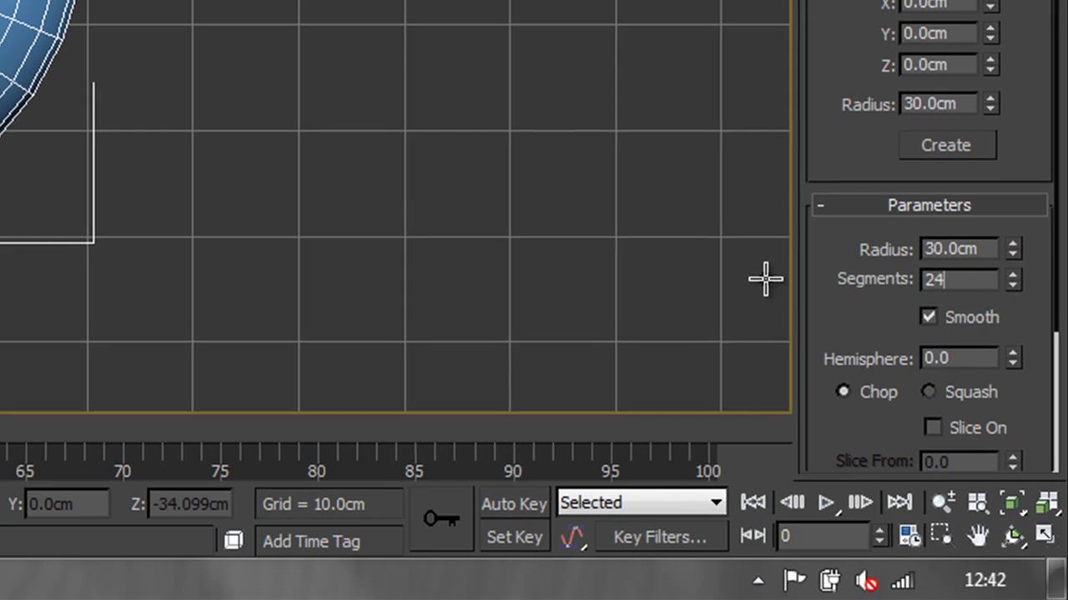
key("Return")
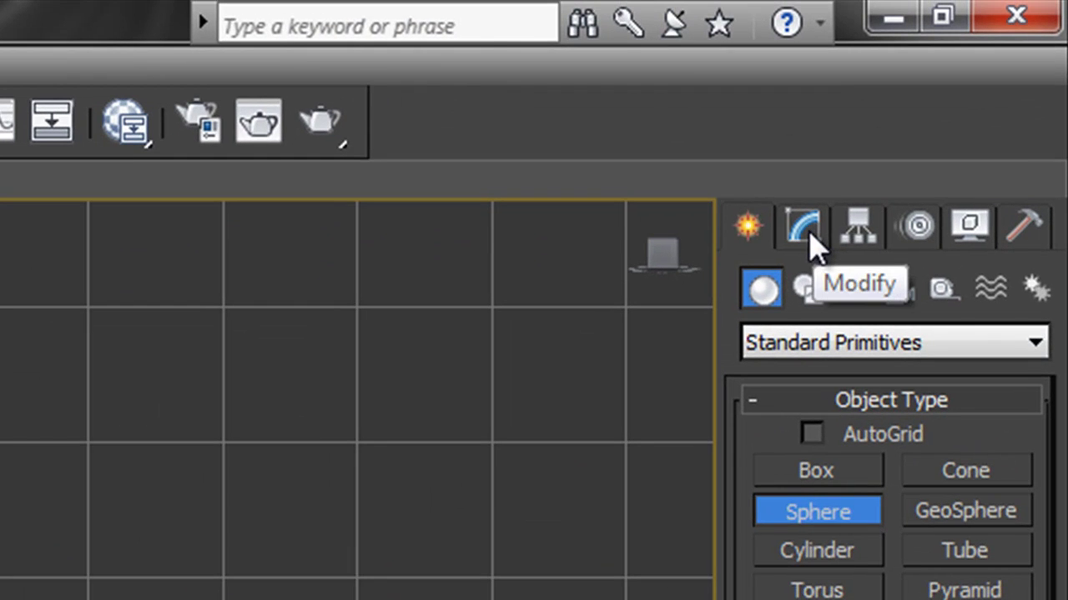
Switch to the Modify panel to show Eye_Ball_L's 30 cm, 24-segment parameters.
left_click(810, 239)
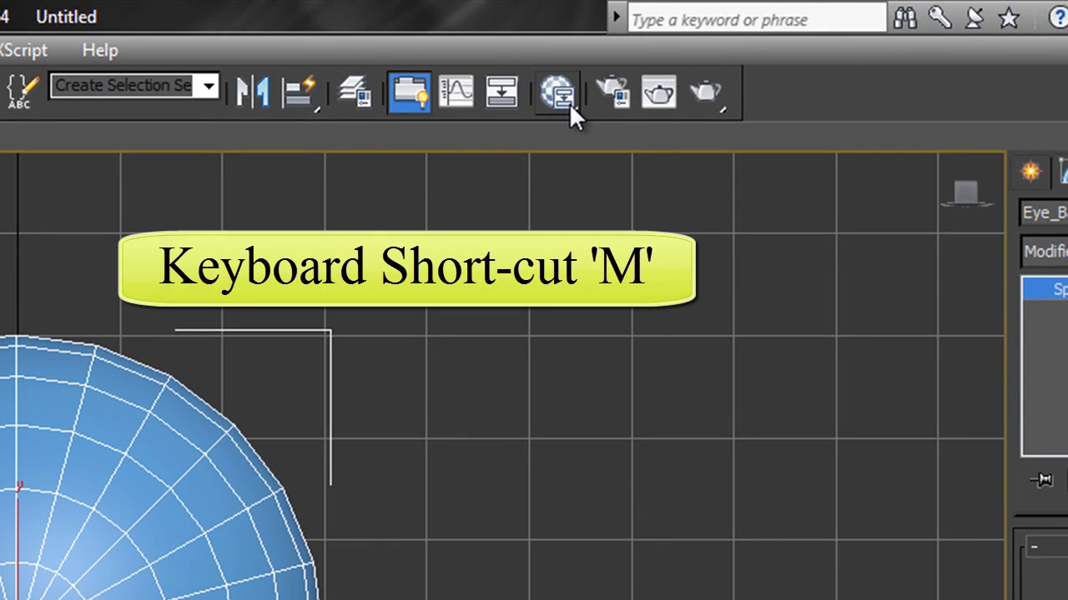
Close the Slate editor, open the Compact Material Editor instead, and place it beside the sphere.
left_click(572, 107)
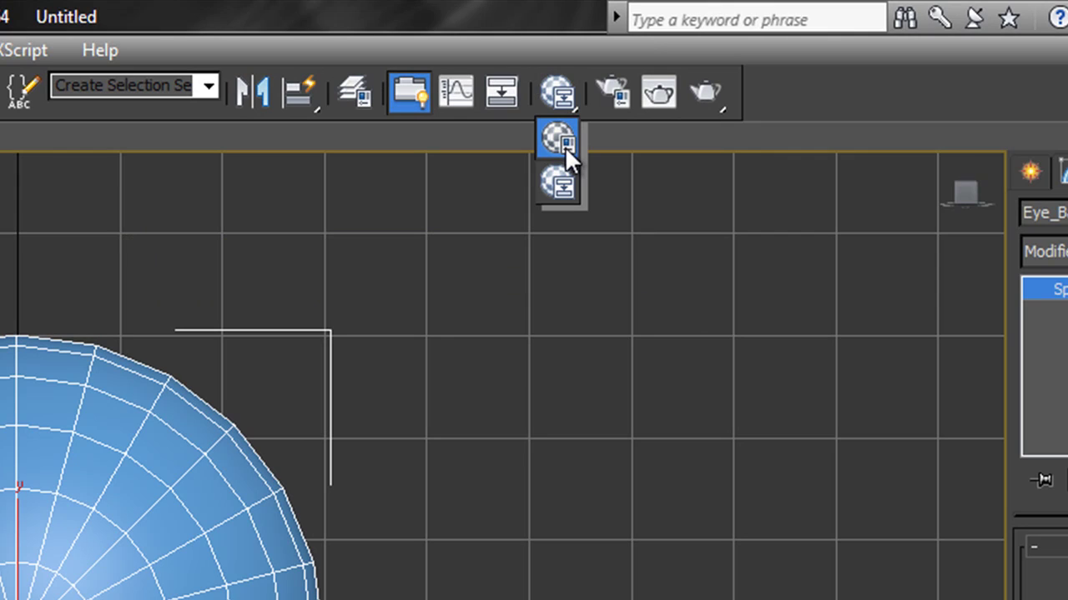
left_click_drag(564, 146, 560, 179)
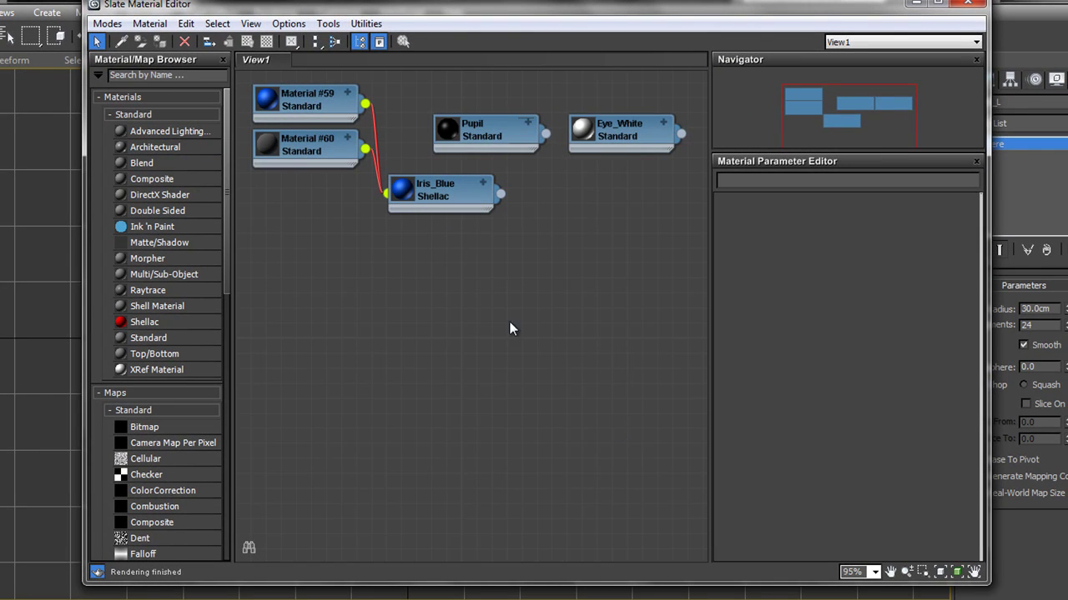
left_click(970, 5)
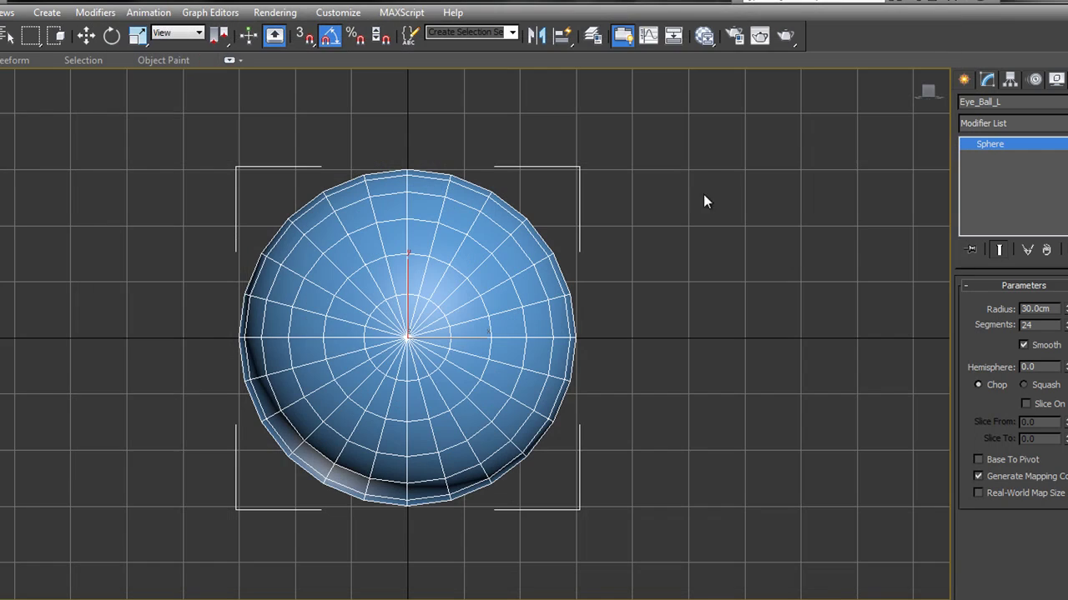
left_click(707, 36)
left_click(706, 64)
left_click_drag(137, 75, 823, 17)
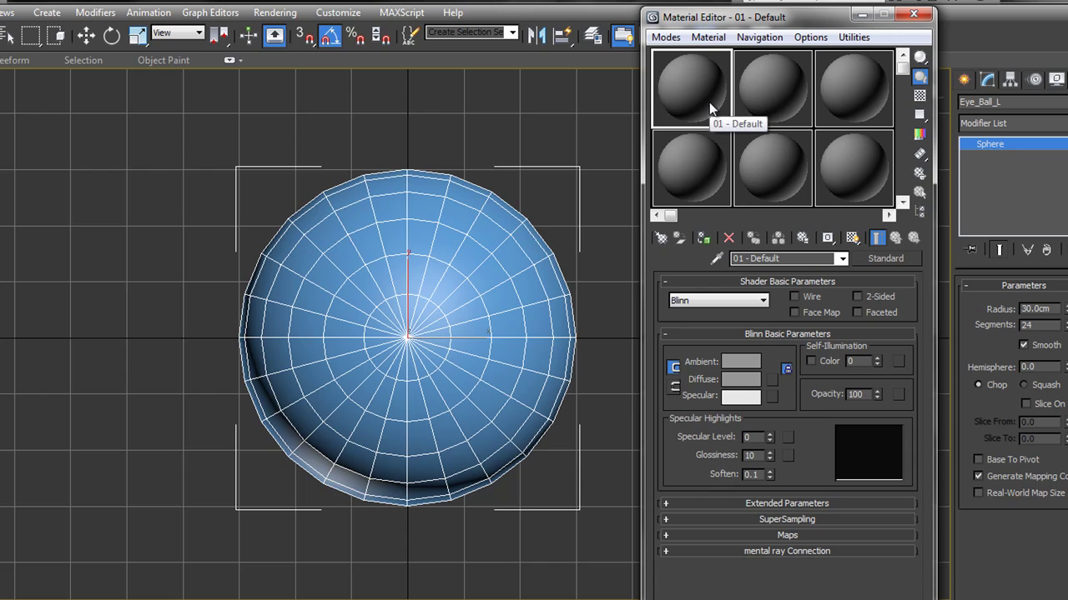
Copy the Specular colour onto the Diffuse swatch of the 01 - Default material.
left_click(741, 380)
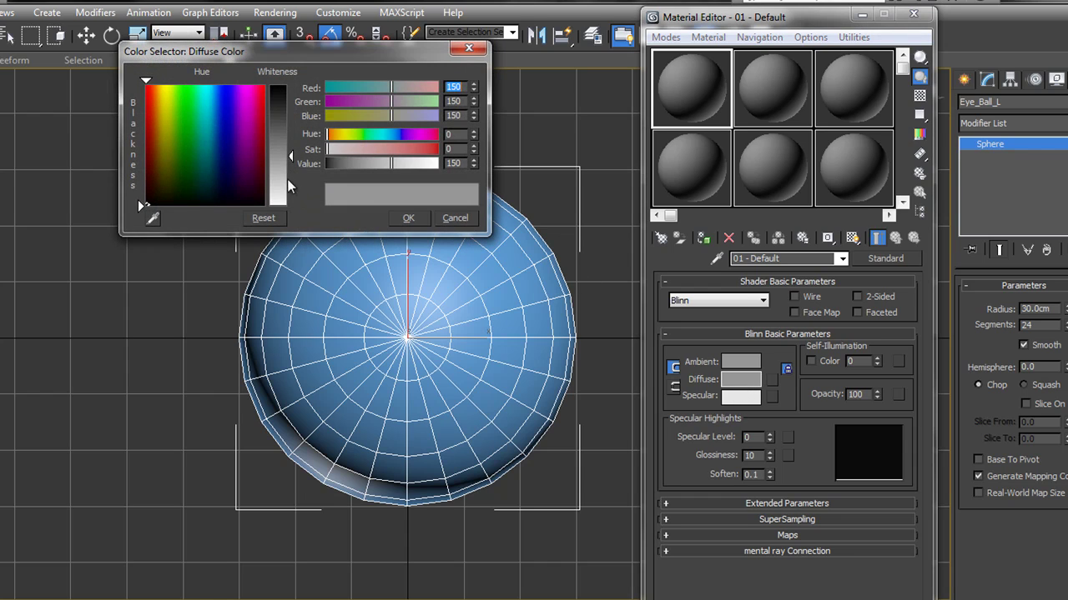
left_click(454, 218)
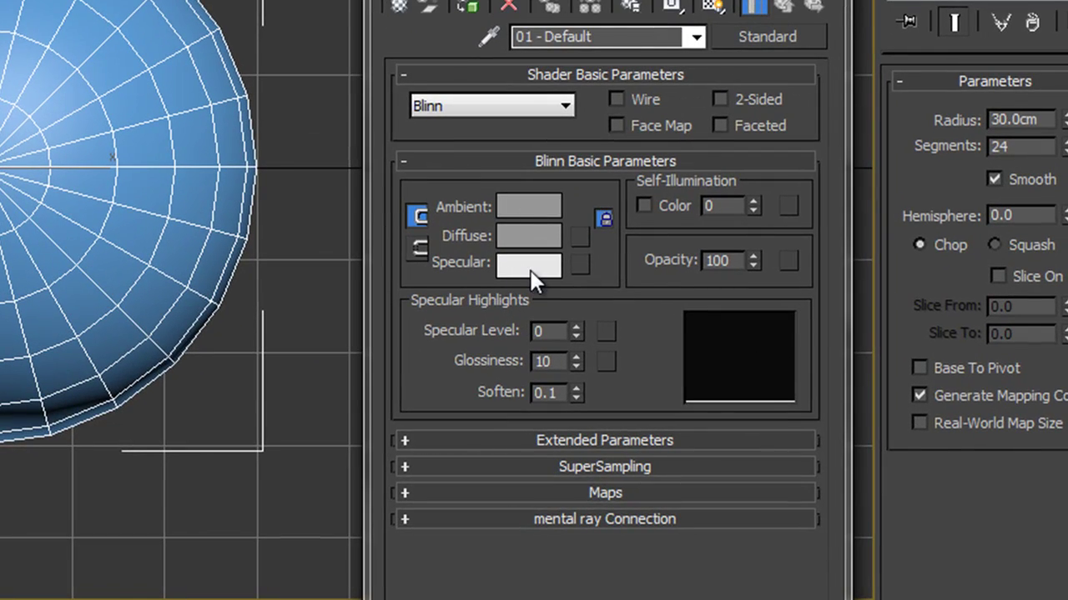
left_click_drag(531, 275, 530, 230)
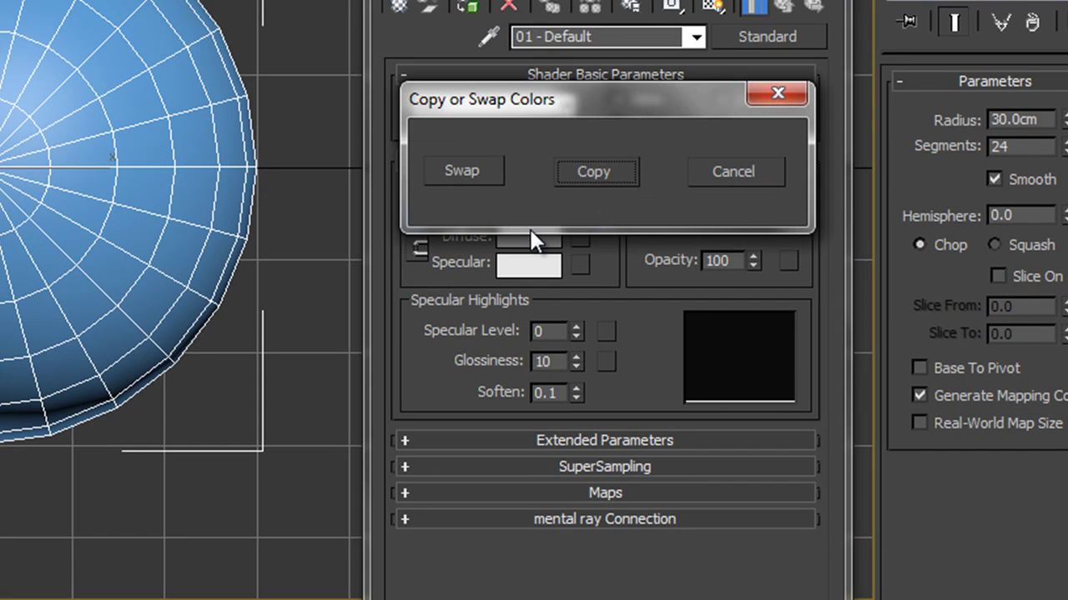
left_click(594, 165)
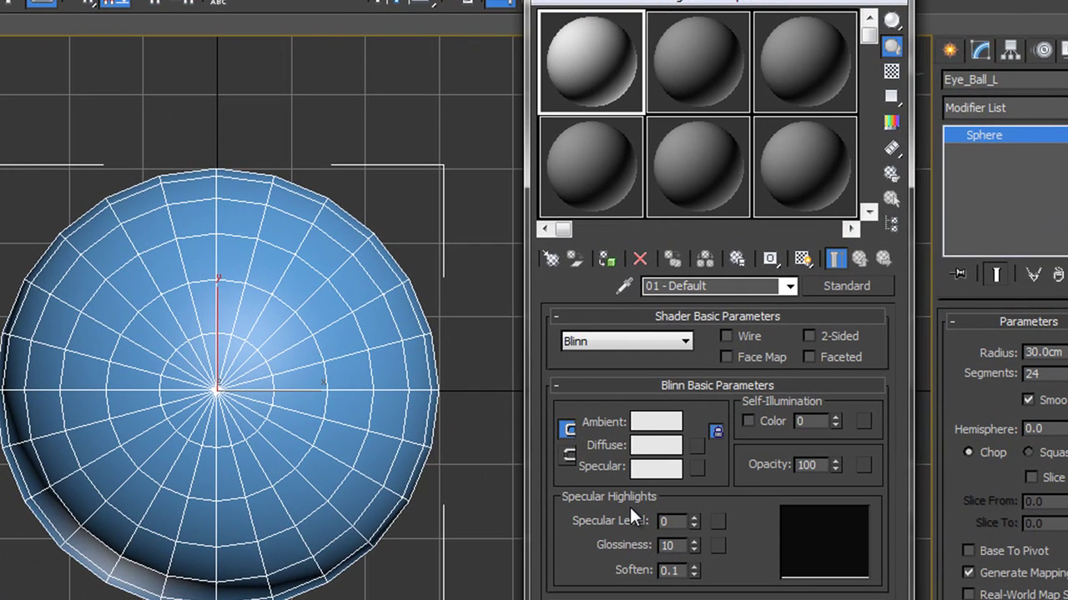
Set Specular Level 51 and Glossiness 23, and assign the material to Eye_Ball_L.
left_click_drag(696, 524, 702, 469)
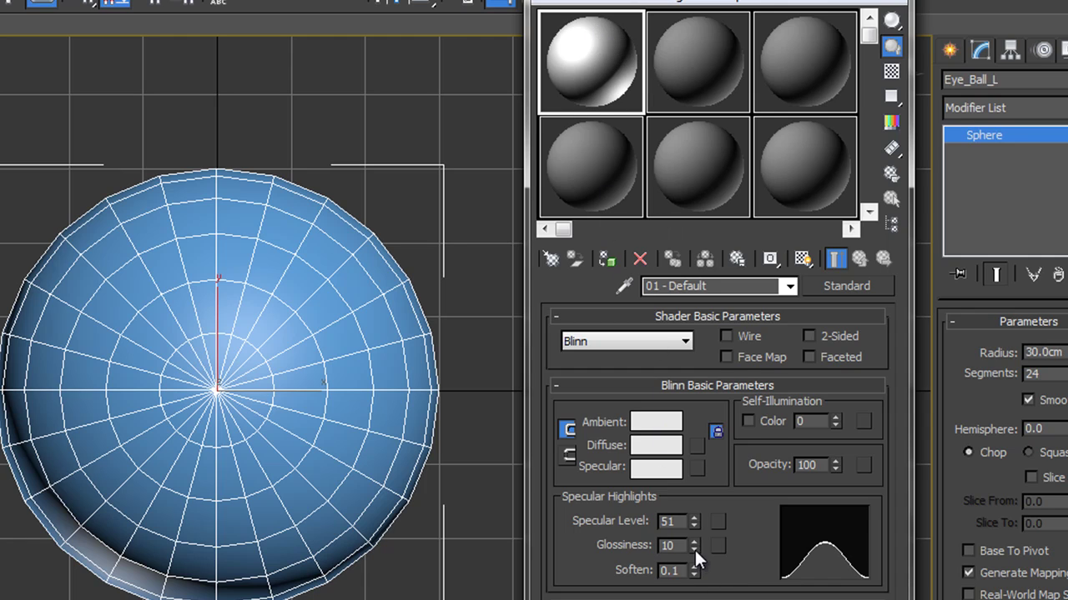
mouse_move(695, 550)
left_mouse_down()
mouse_move(694, 522)
mouse_move(696, 532)
left_mouse_up()
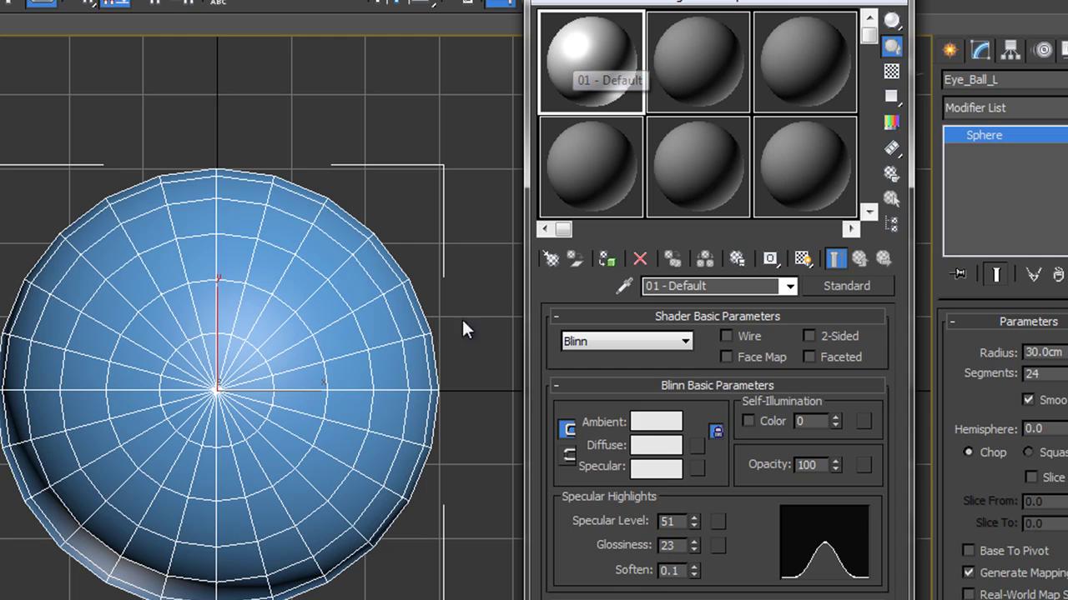
left_click(610, 265)
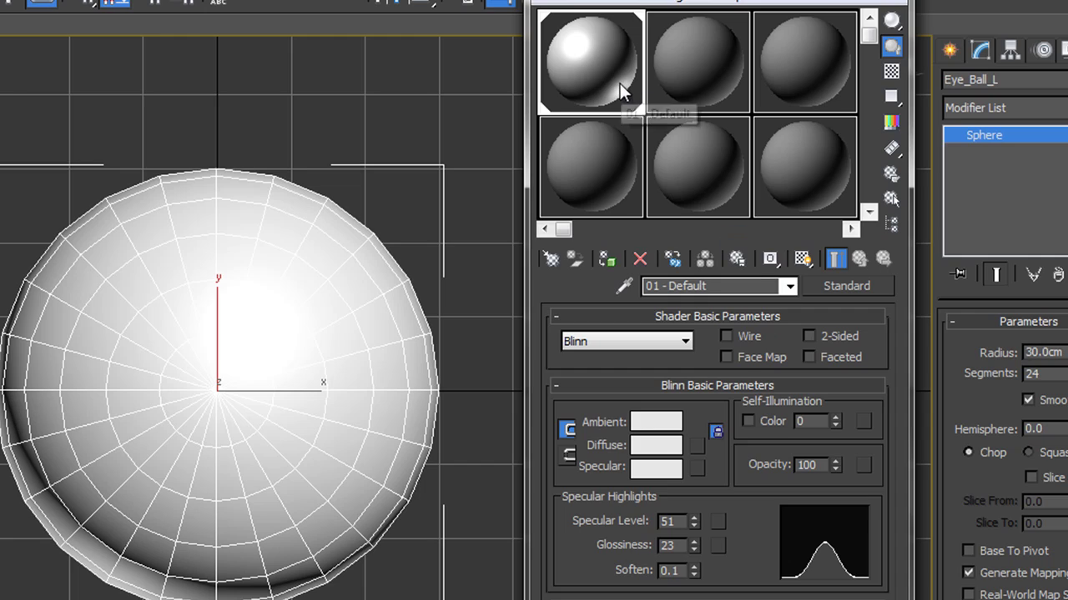
Name the material Eye_White and copy it into the next sample slot.
left_click(711, 285)
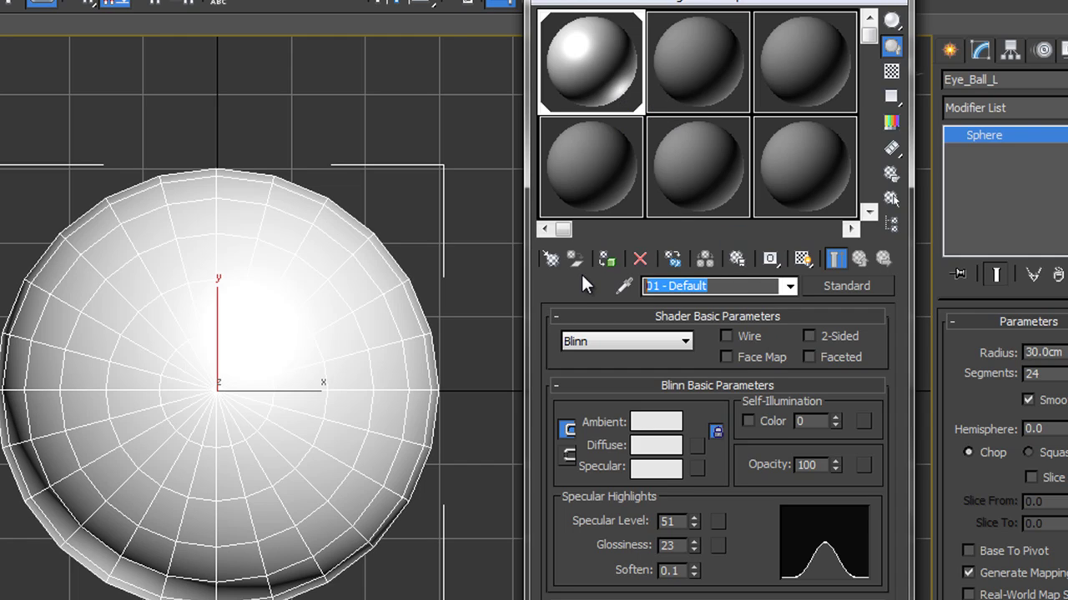
type("Ey")
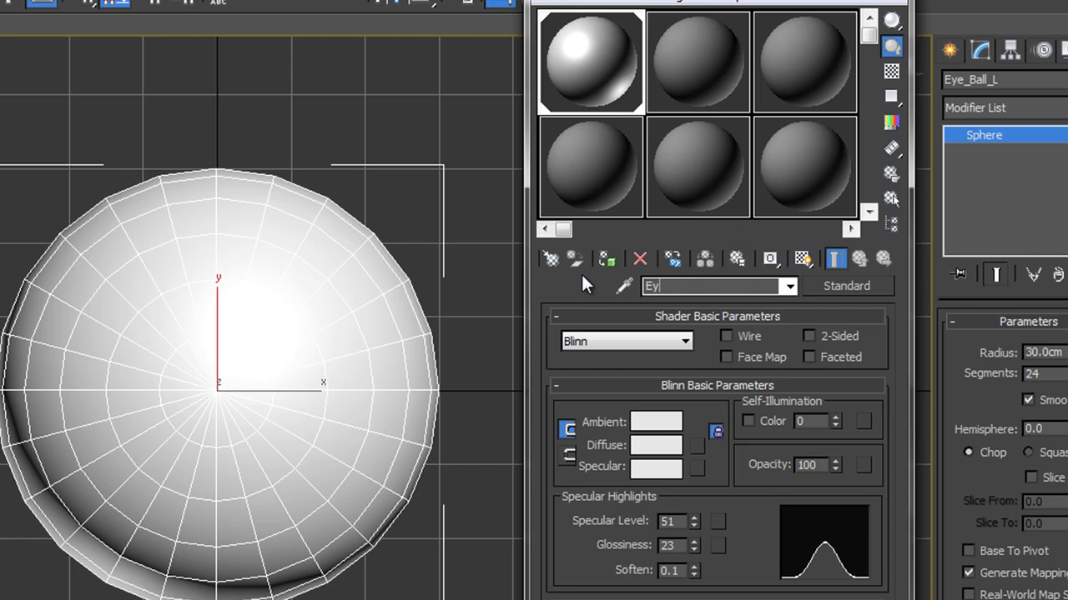
type("e_White")
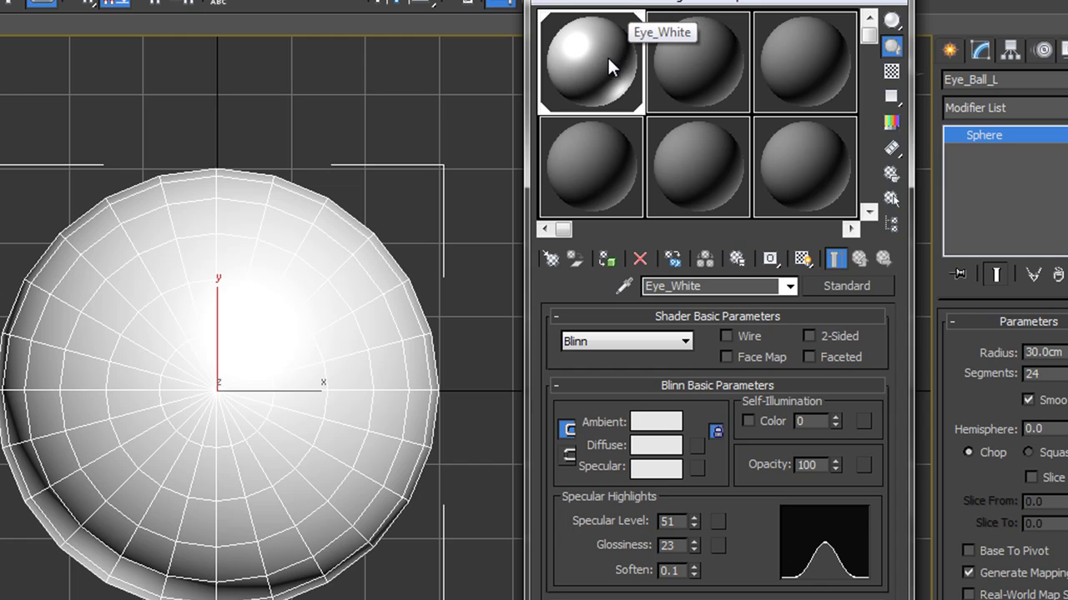
left_click_drag(603, 58, 686, 68)
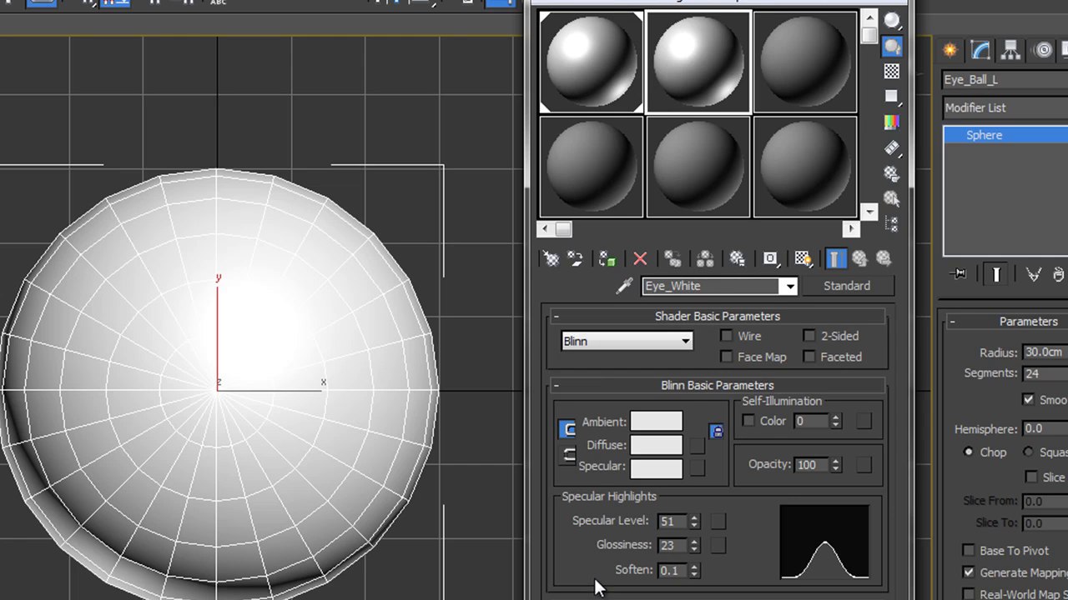
Rename the copied material Iris and set its diffuse colour to bright blue (about R38 G81 B220).
left_click_drag(705, 290, 587, 282)
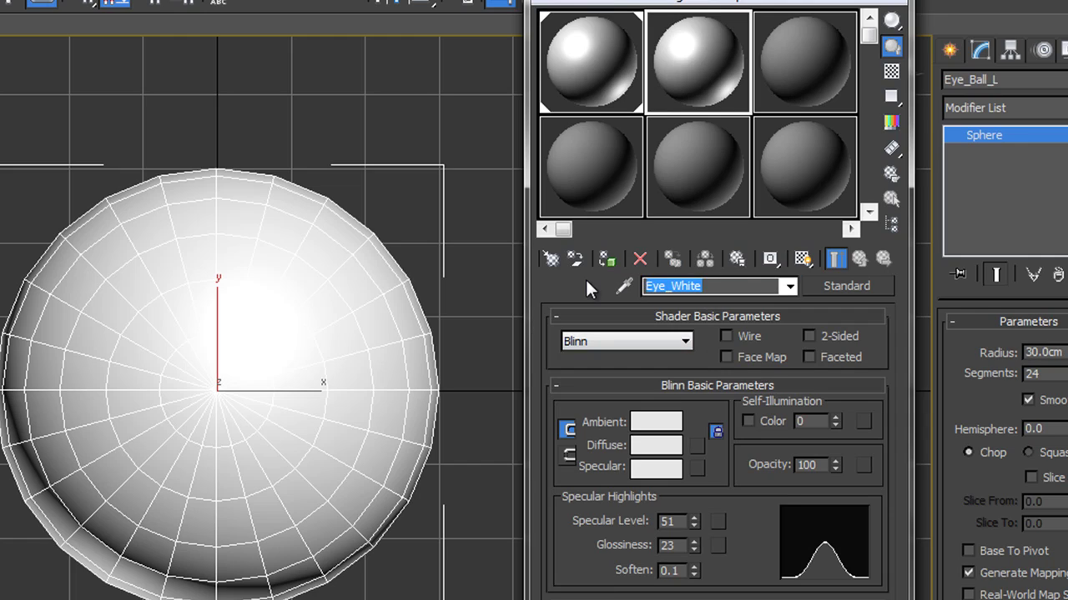
type("Iris")
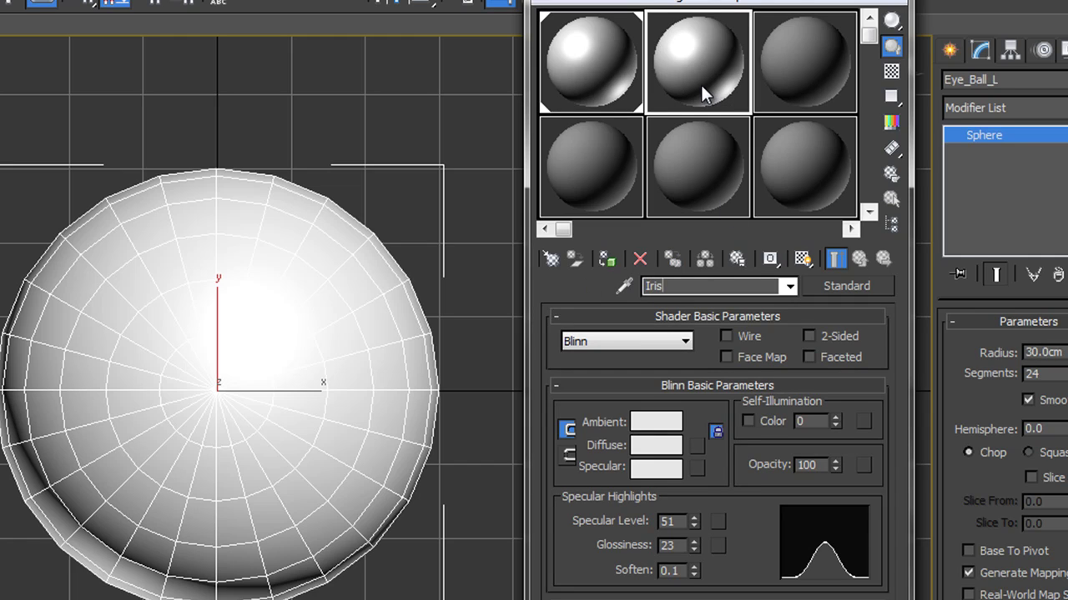
left_click(654, 445)
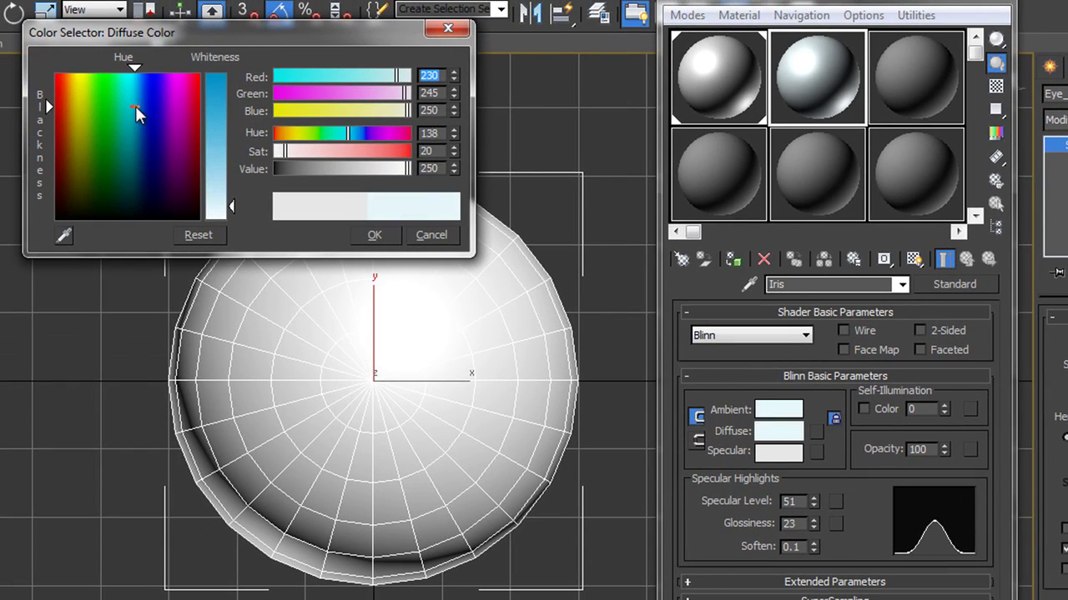
left_click_drag(135, 106, 146, 103)
left_click_drag(221, 107, 222, 96)
mouse_move(388, 169)
left_mouse_down()
mouse_move(375, 172)
mouse_move(396, 172)
mouse_move(384, 156)
left_mouse_up()
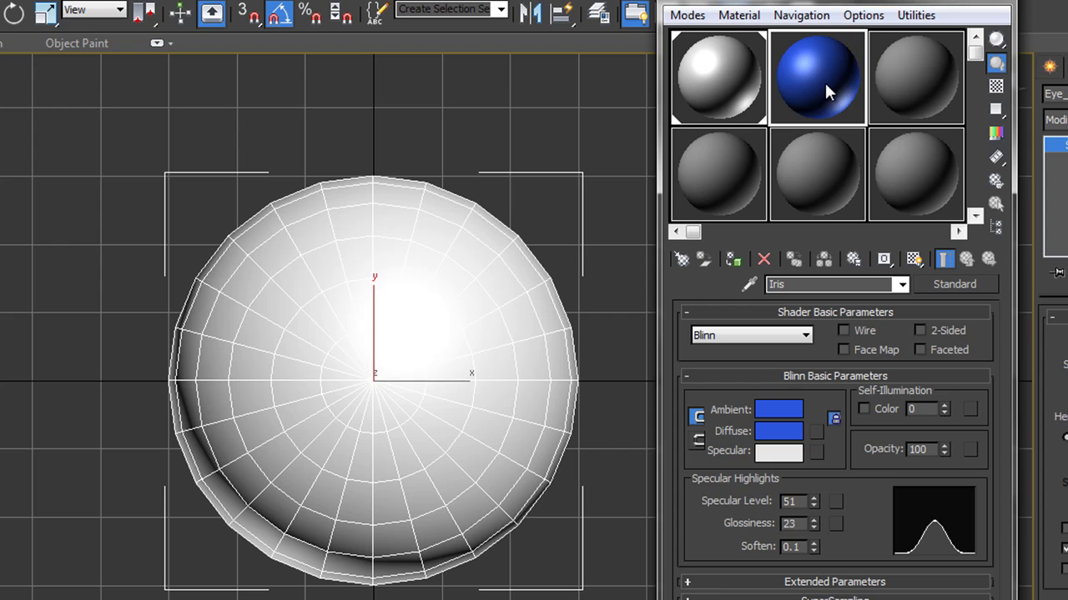
Copy Iris into the third slot, set its diffuse colour to black, and rename it Pupil.
left_click_drag(824, 80, 919, 70)
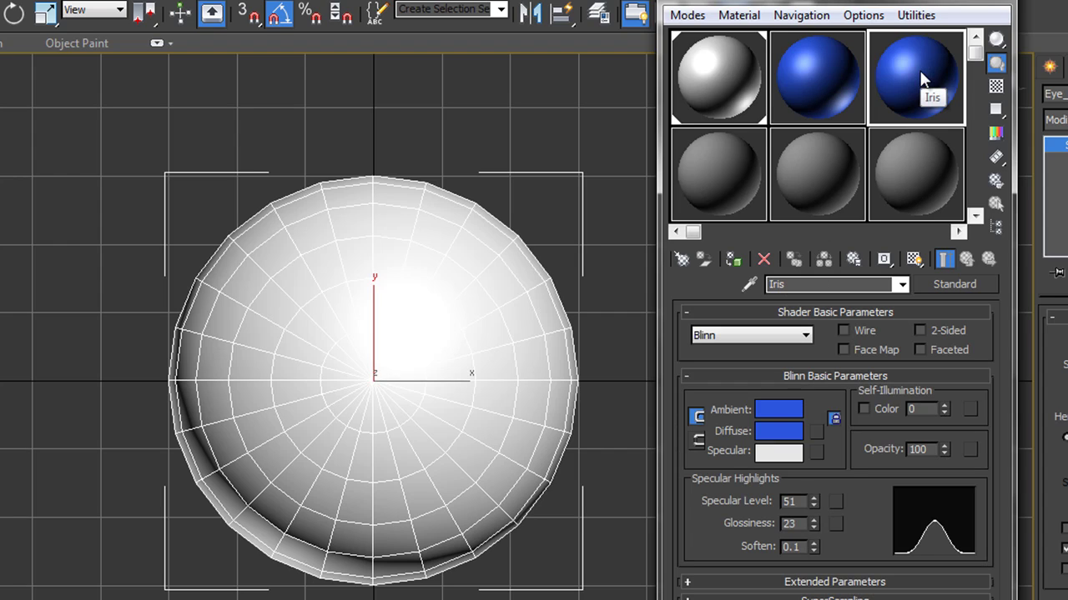
left_click(775, 432)
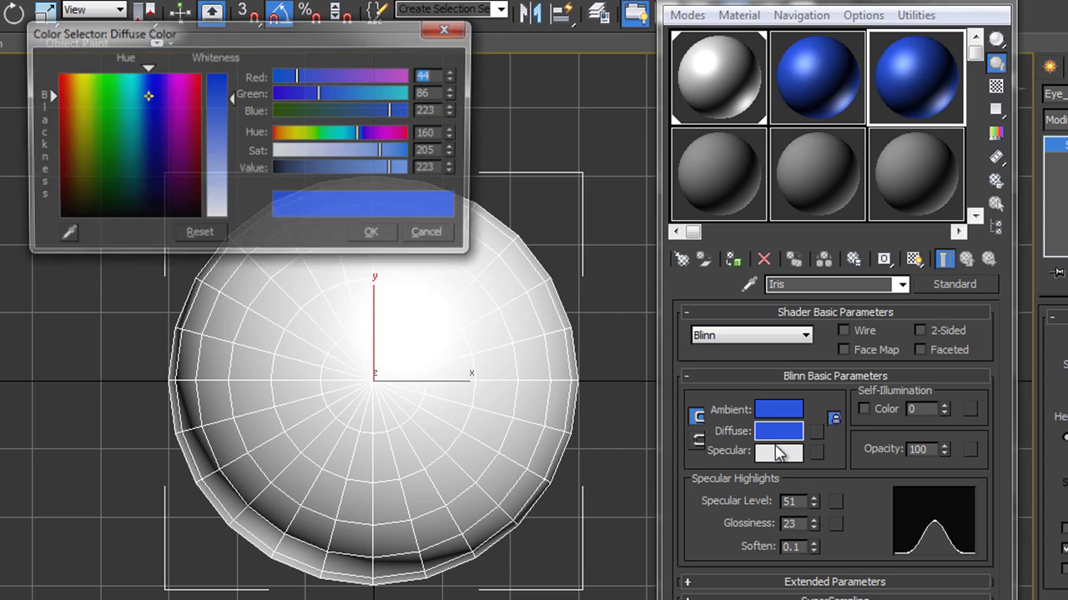
left_click_drag(393, 168, 234, 165)
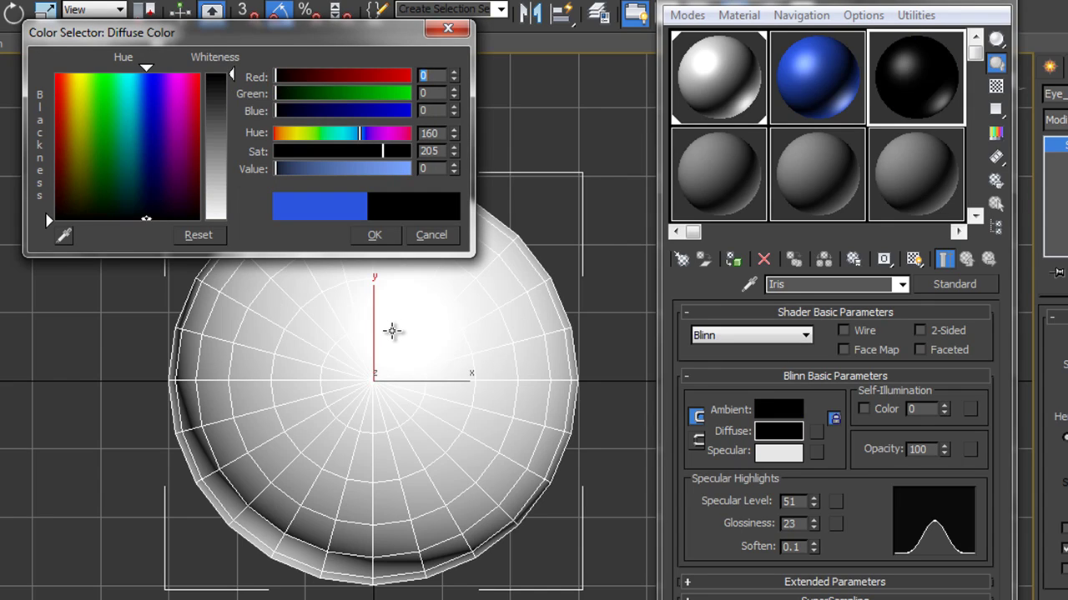
left_click(372, 236)
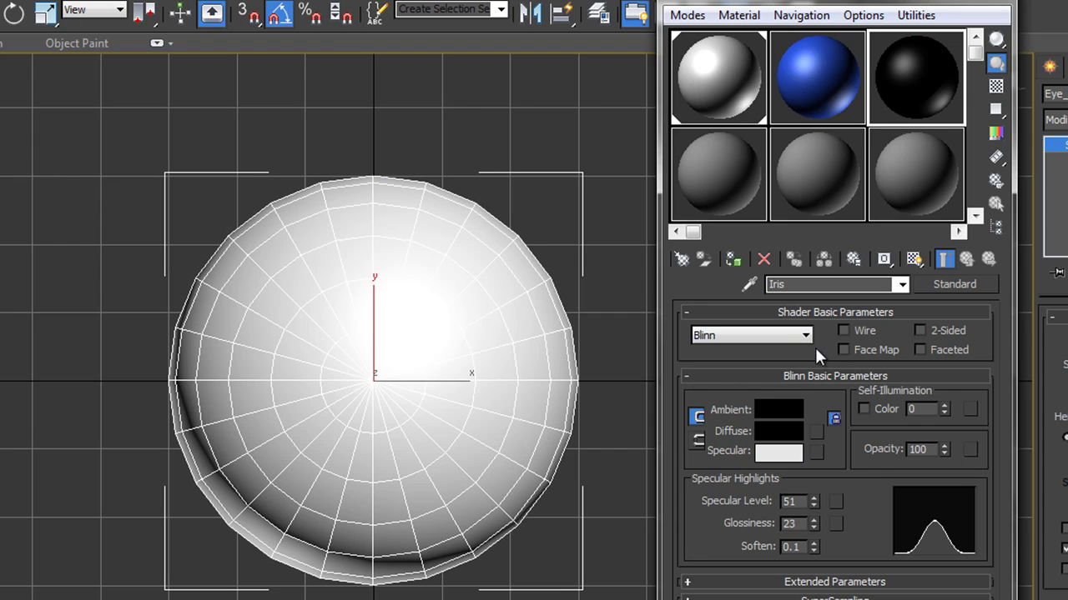
left_click_drag(806, 283, 737, 282)
Close the Material Editor and convert Eye_Ball_L to an Editable Poly.
left_click(992, 2)
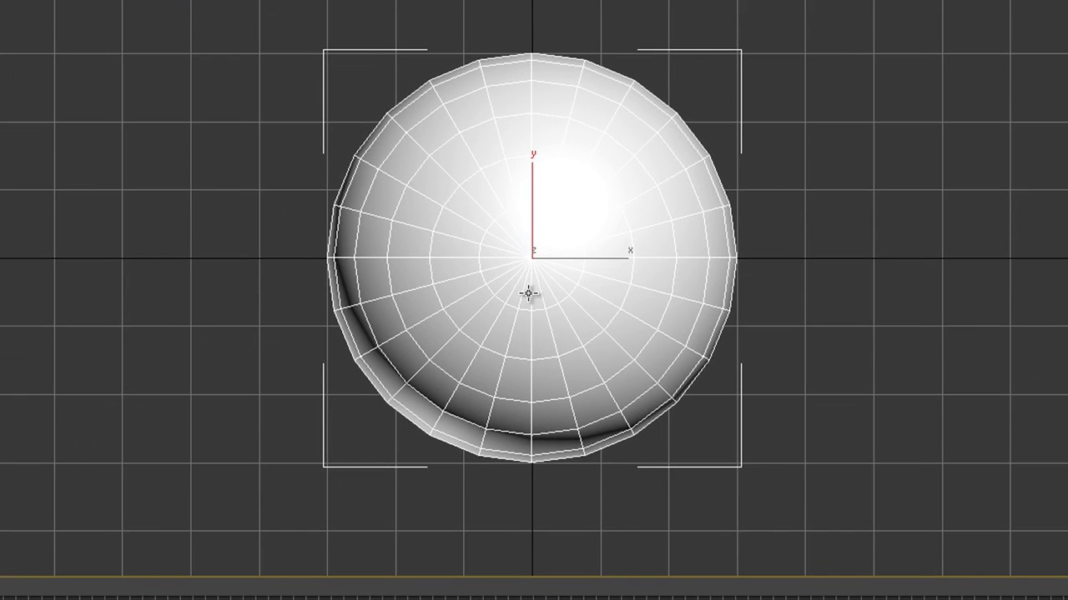
right_click(525, 291)
mouse_move(569, 465)
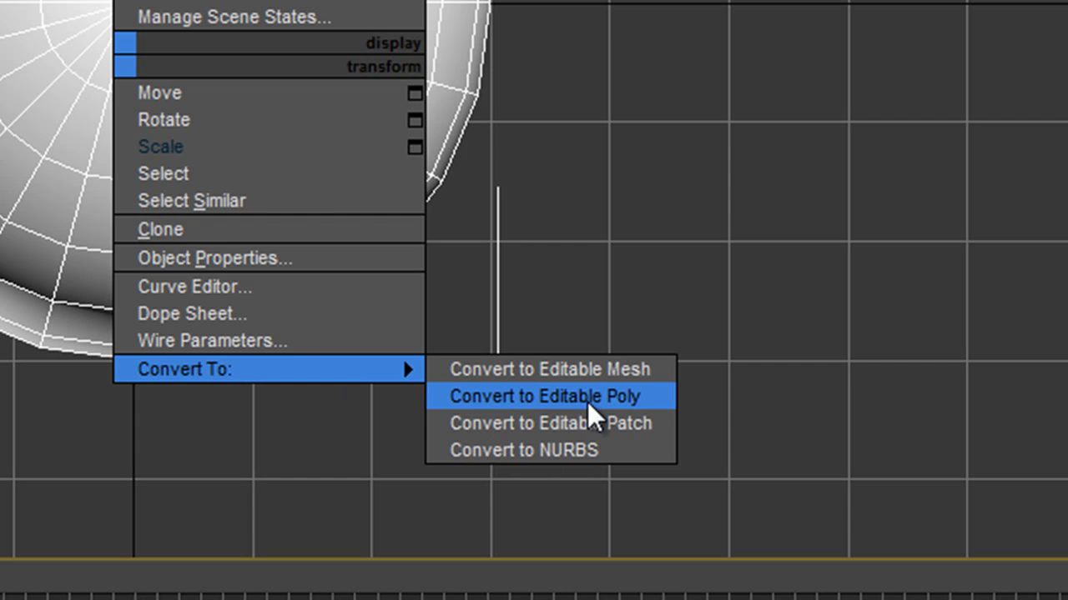
left_click(587, 397)
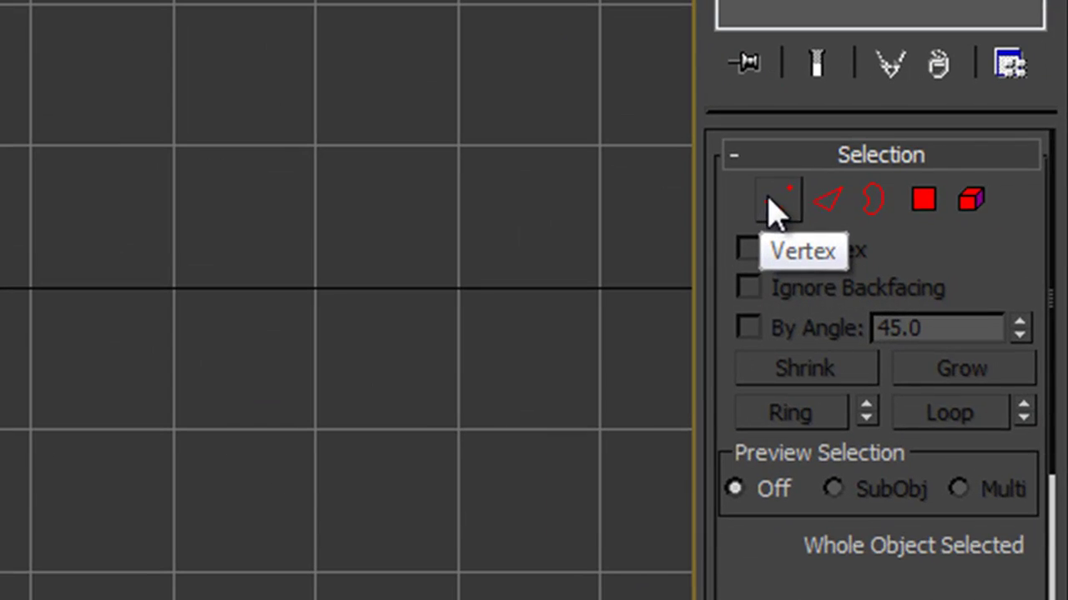
Step through the Vertex, Edge, Polygon and Element levels, then exit sub-object mode.
left_click(969, 266)
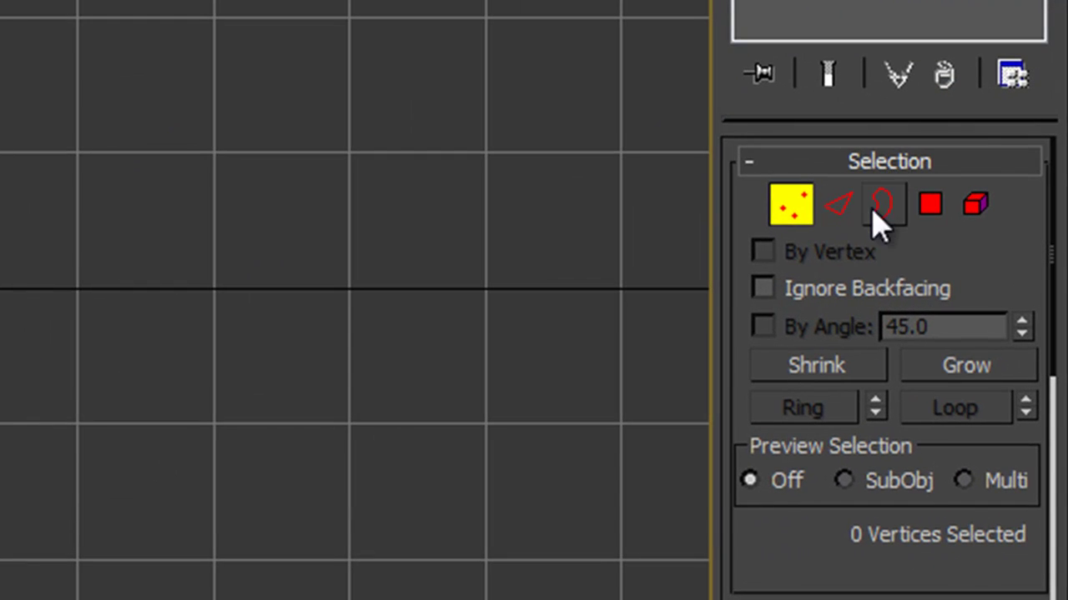
left_click(839, 209)
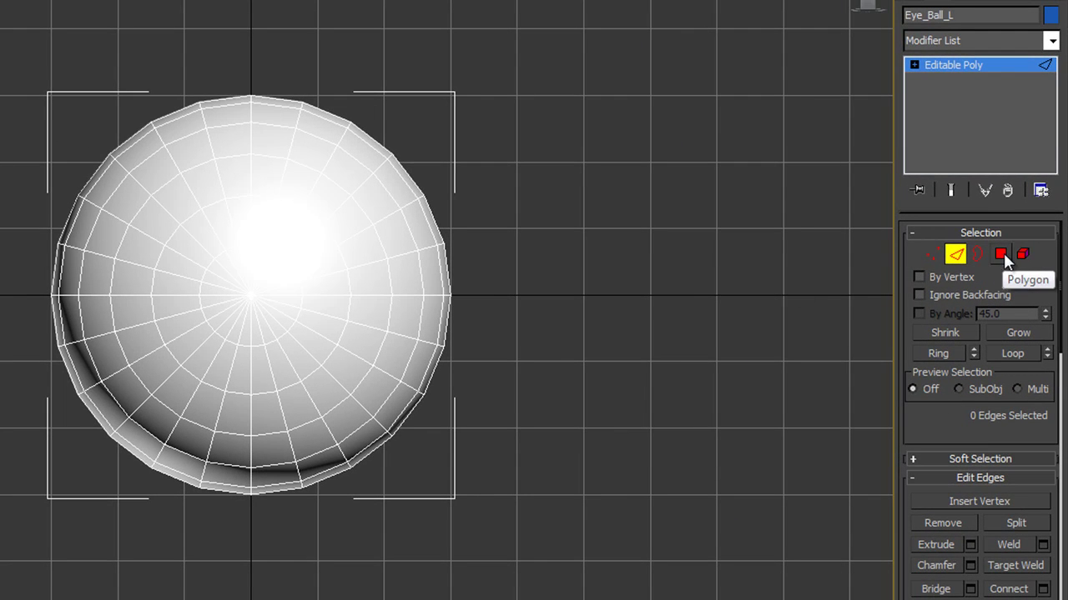
left_click(1003, 256)
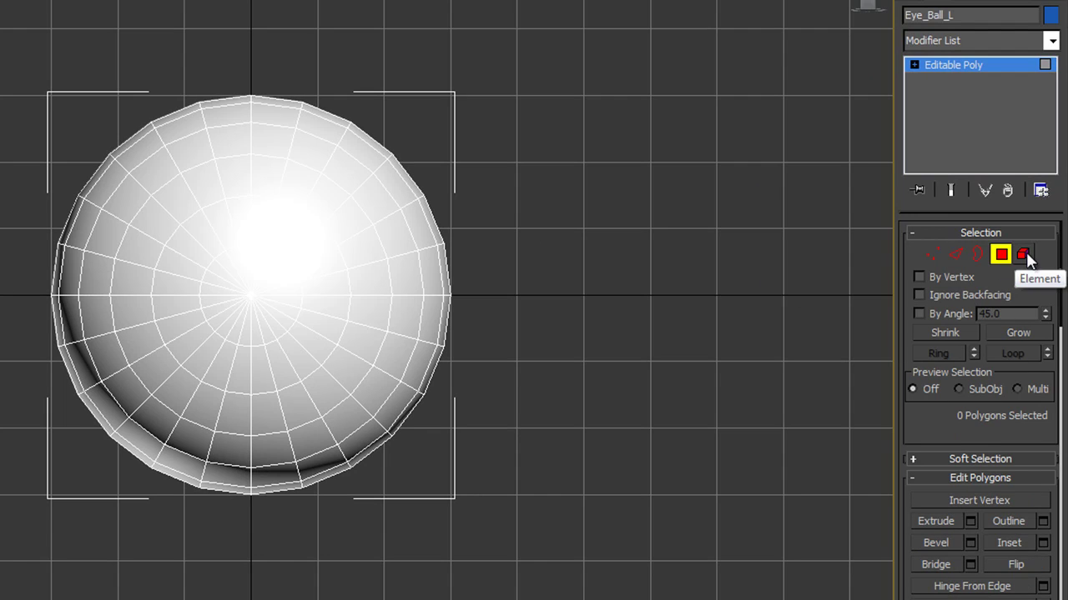
left_click(1023, 255)
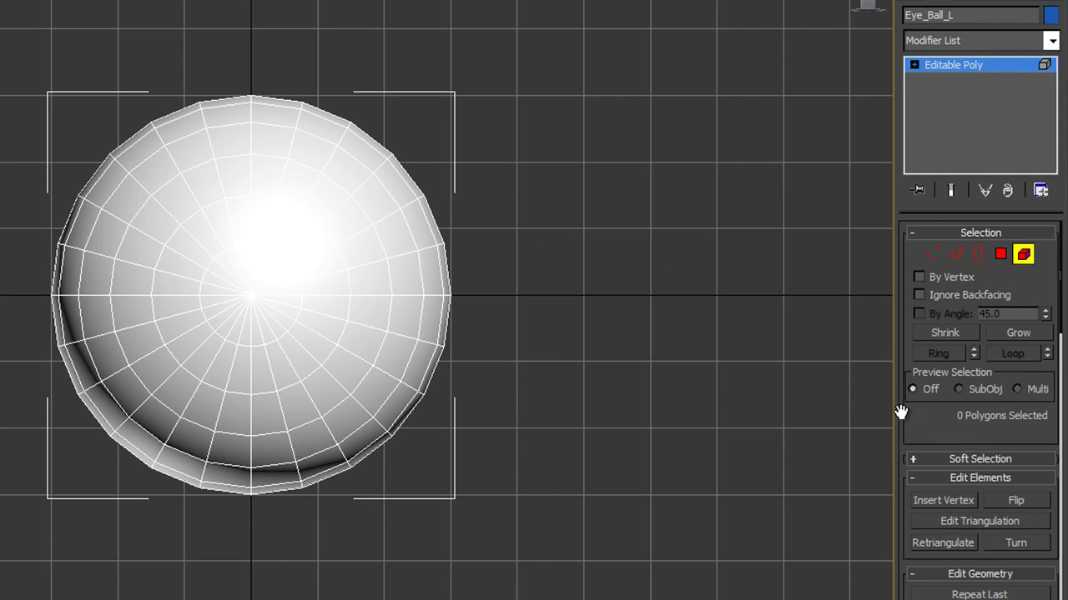
key("6")
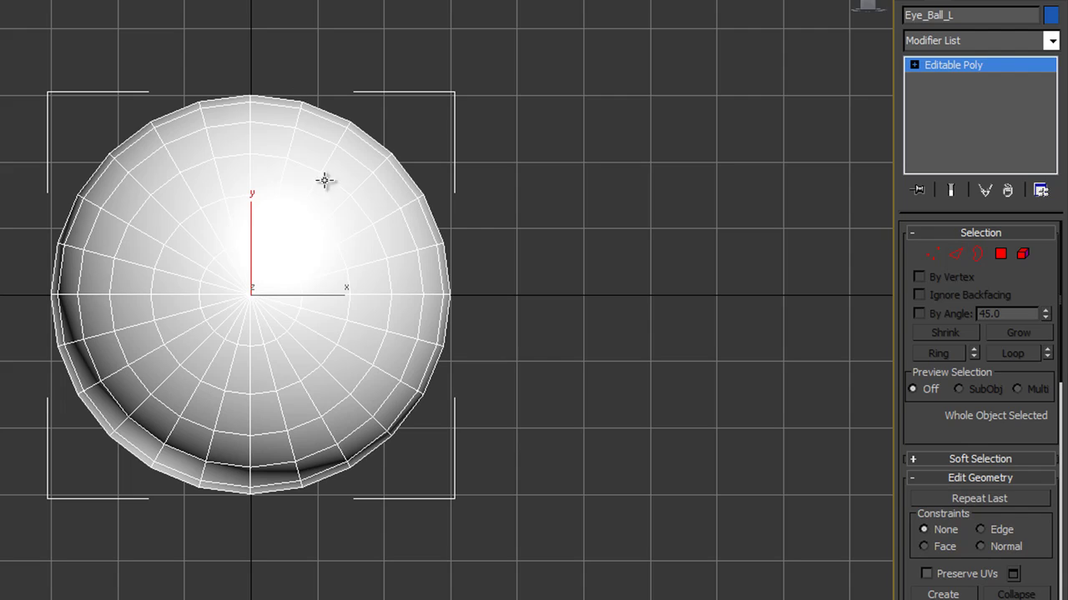
At Edge level, select two edges just below the sphere's centre.
left_click(957, 261)
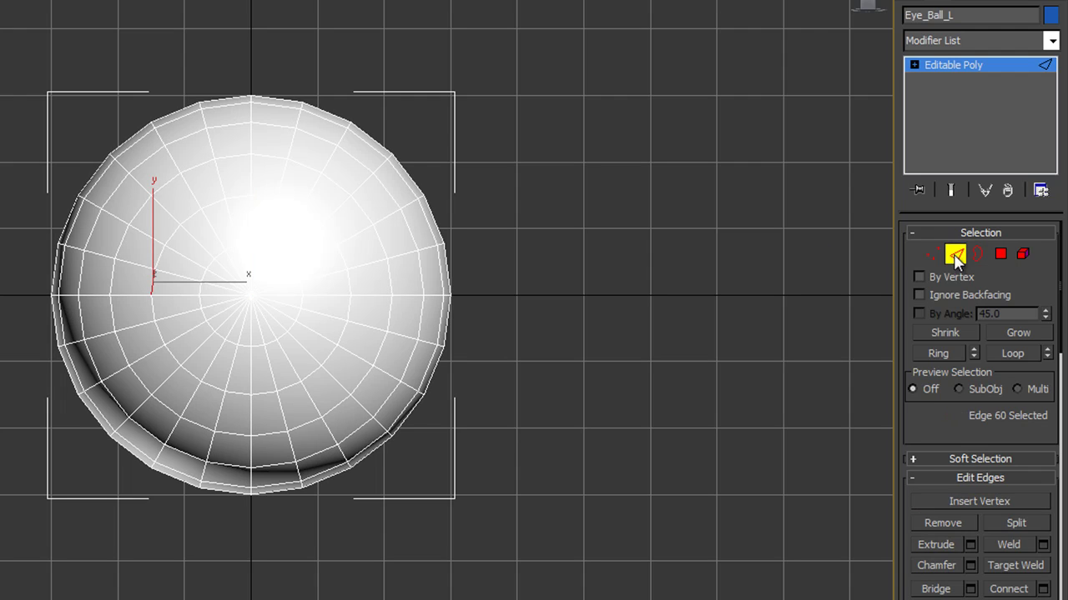
left_click(259, 345)
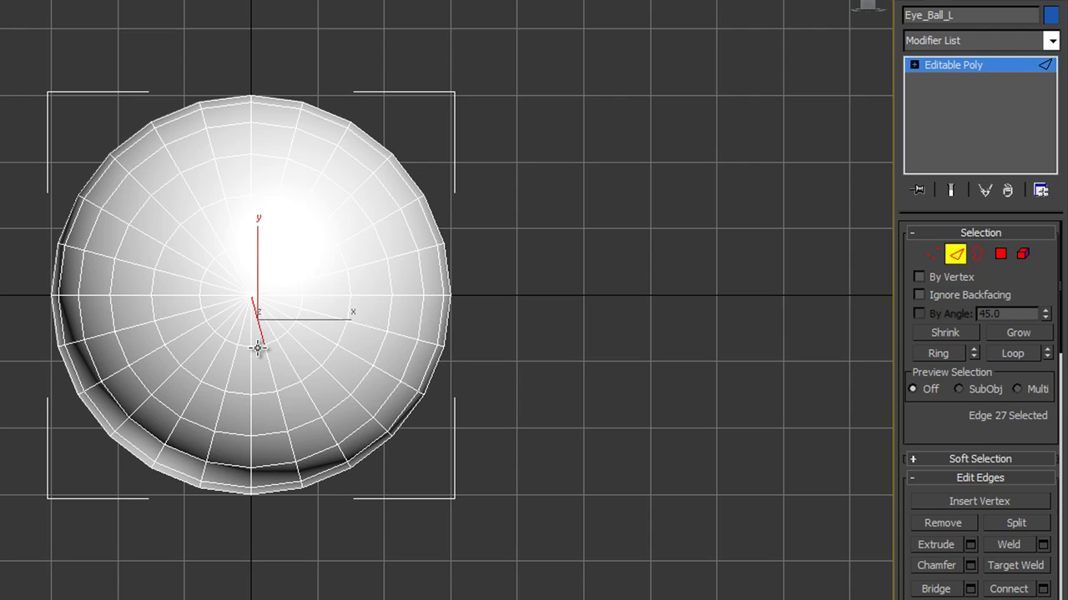
left_click(260, 349)
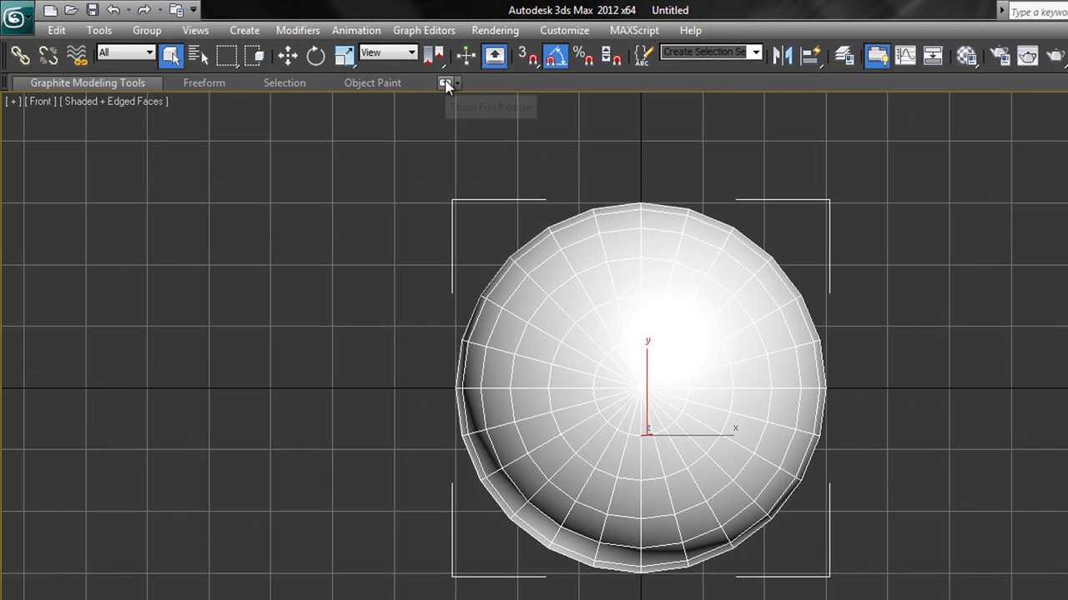
Select the edge loop around the sphere's front pole and uniformly scale it down tightly toward the centre.
left_click(446, 84)
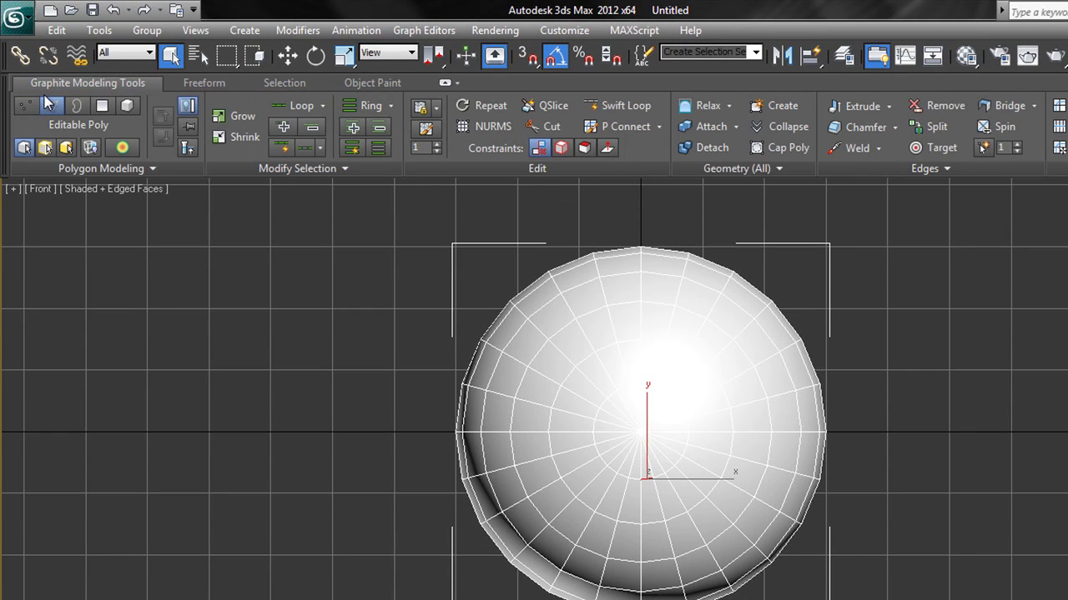
left_click(292, 105)
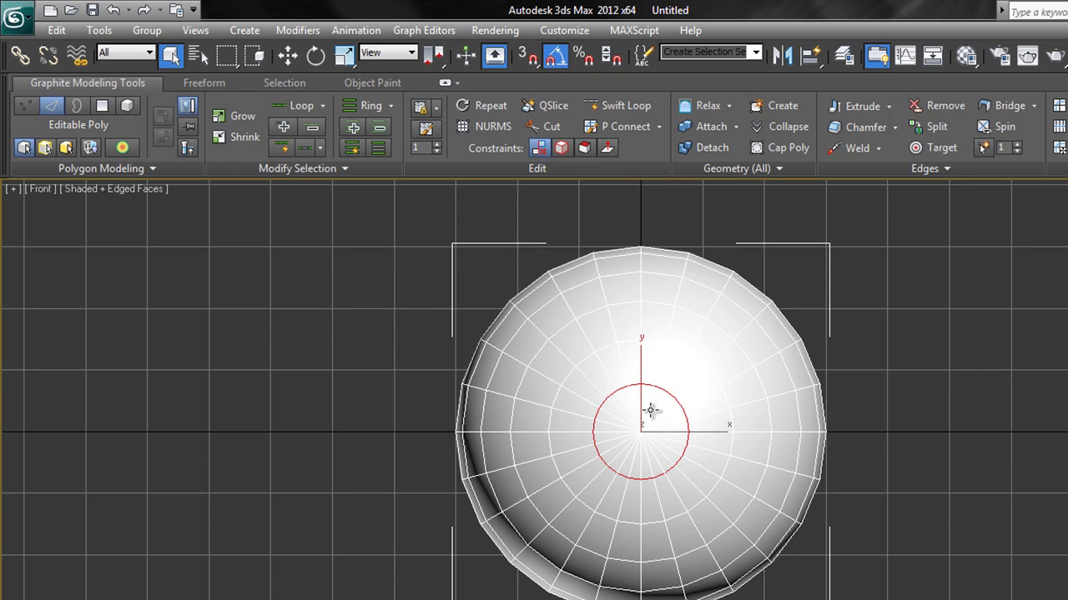
left_click(345, 57)
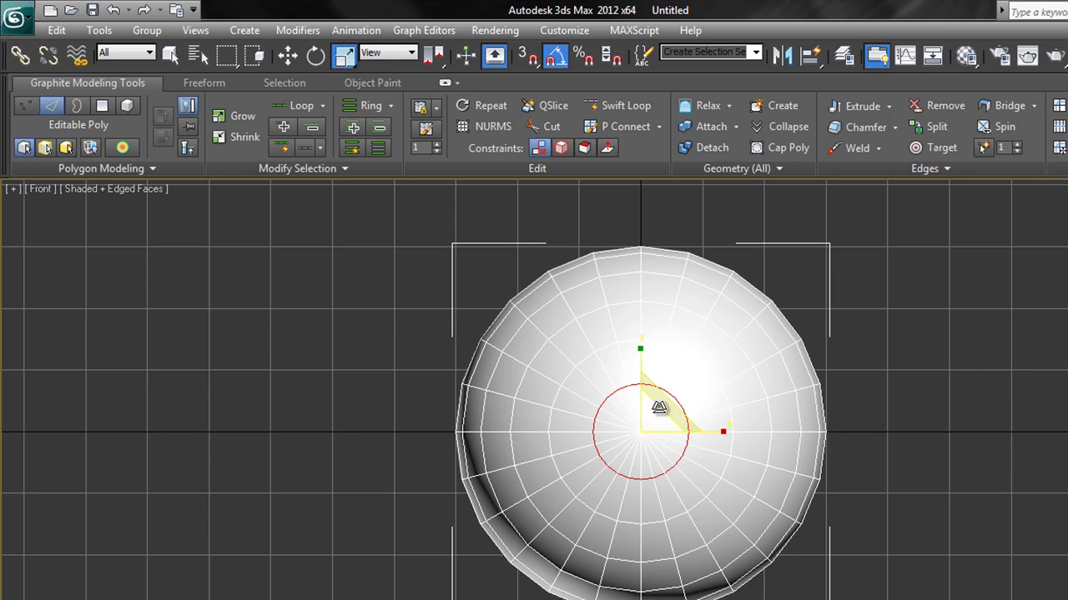
left_click_drag(657, 419, 577, 476)
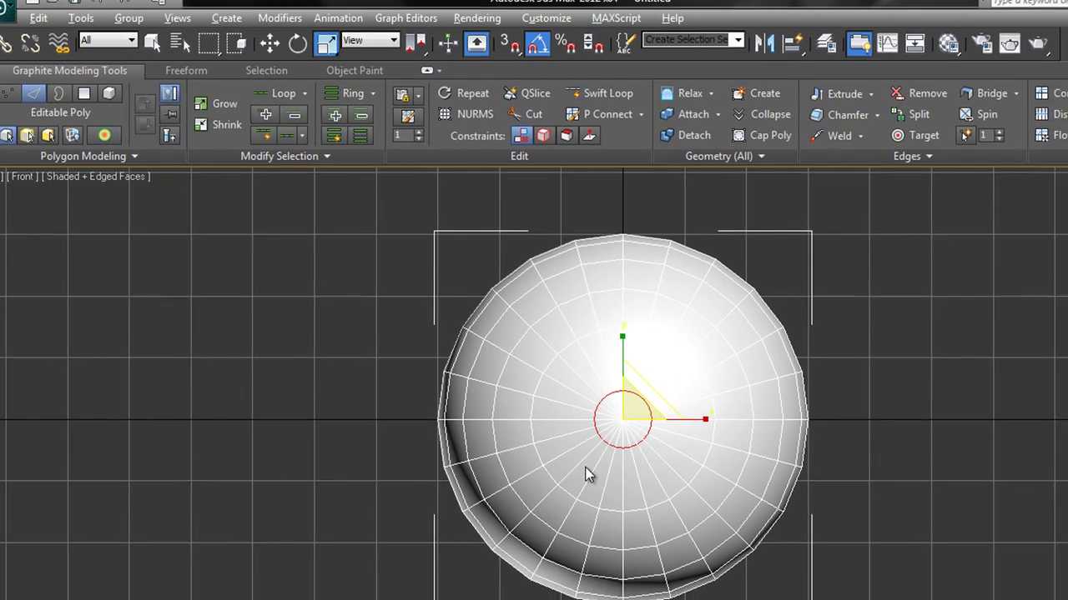
Maximize the Perspective view instead of Front, and orbit and zoom in on the shrunken edge ring.
key("alt+w")
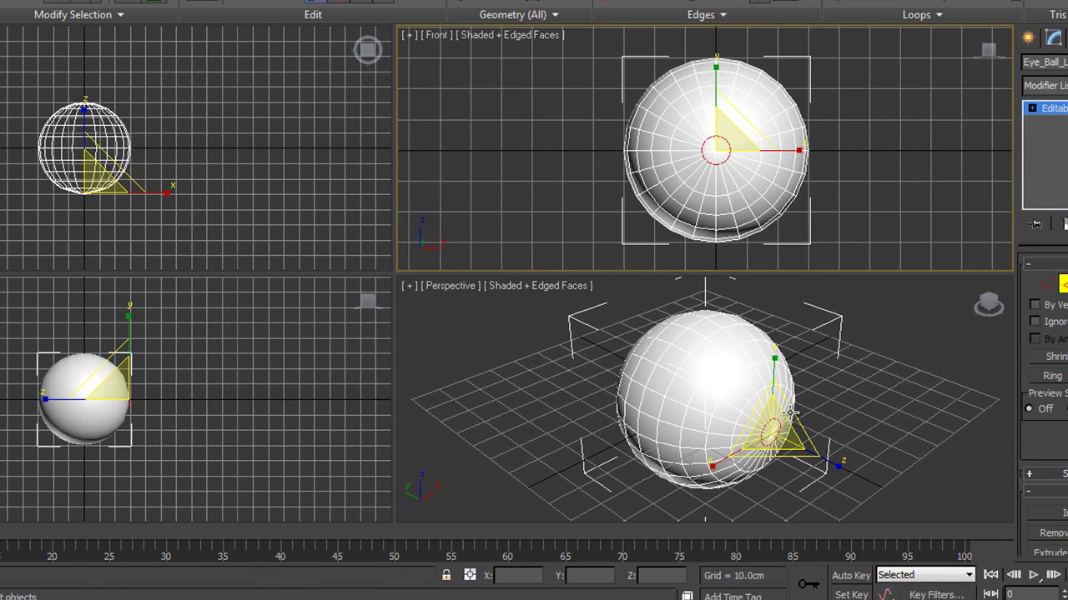
middle_click(872, 362)
key("alt+w")
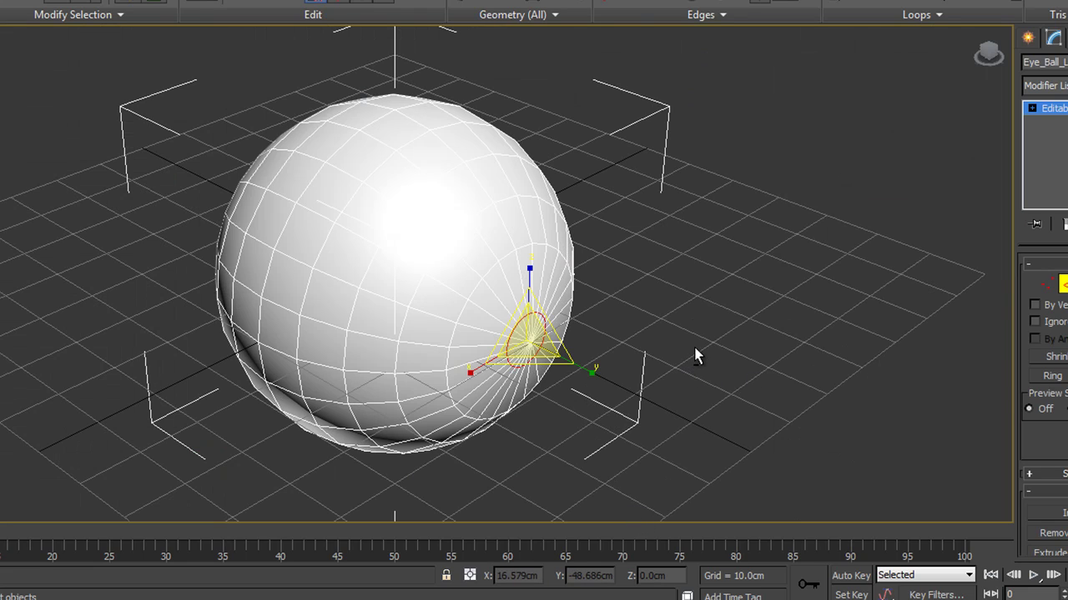
middle_click_drag(698, 356, 673, 359, "alt")
scroll(674, 358, "up", 1)
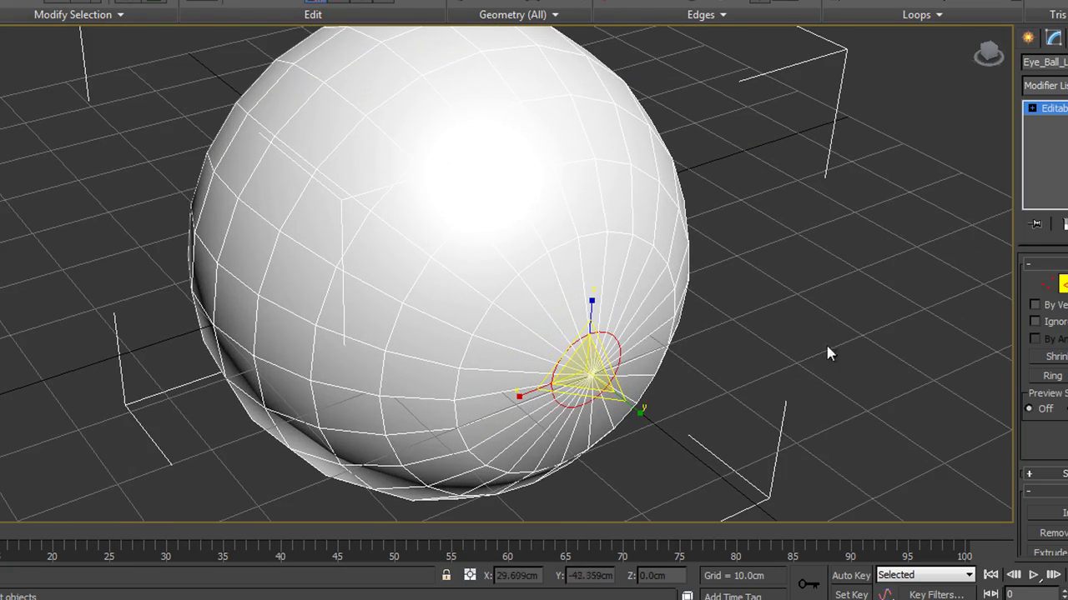
middle_click_drag(747, 363, 656, 264, "alt")
scroll(750, 336, "up", 2)
scroll(656, 263, "down", 3)
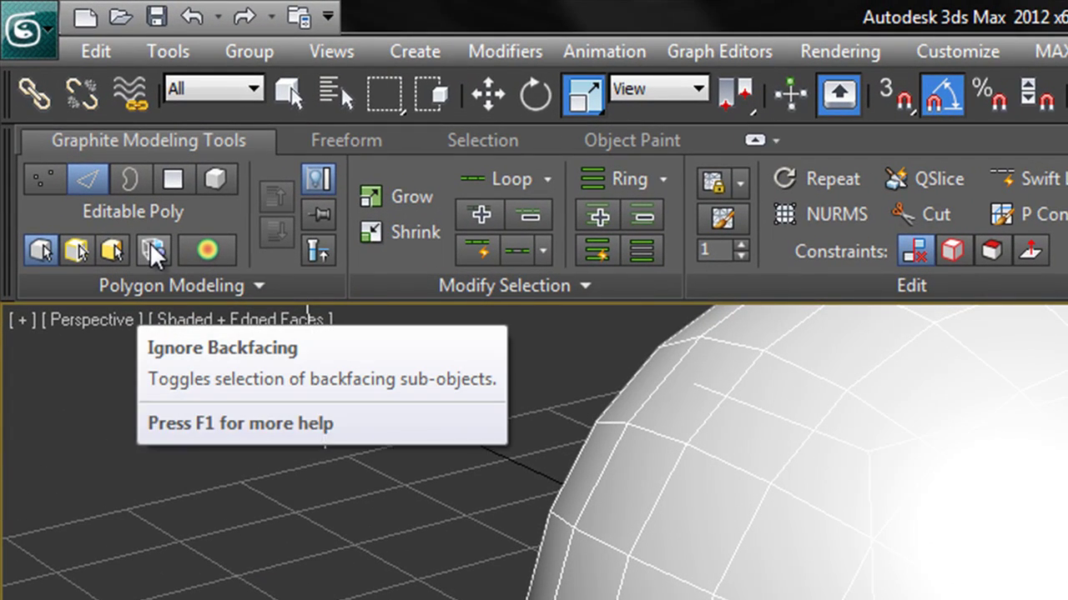
Enable Ignore Backfacing, switch to Polygon level, and choose the Circular selection region.
left_click(153, 250)
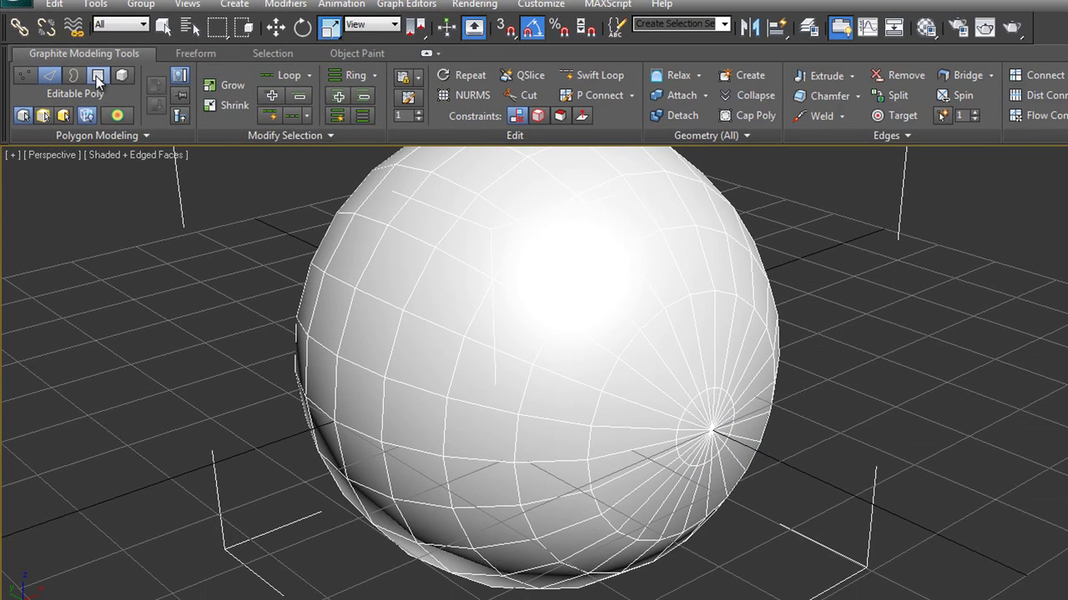
left_click(200, 160)
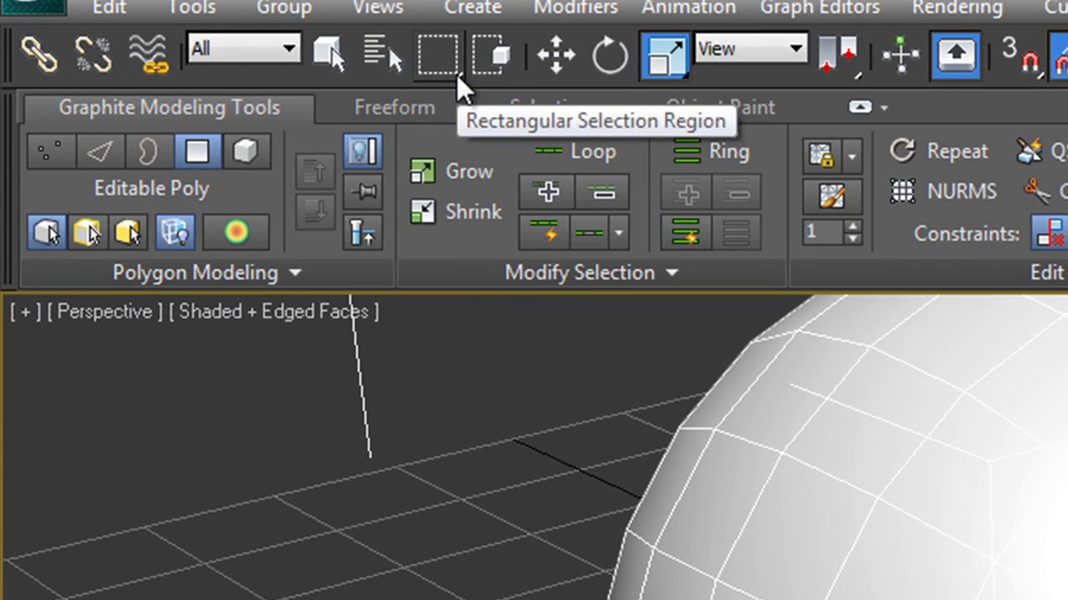
left_click_drag(292, 52, 282, 92)
left_click_drag(440, 144, 438, 146)
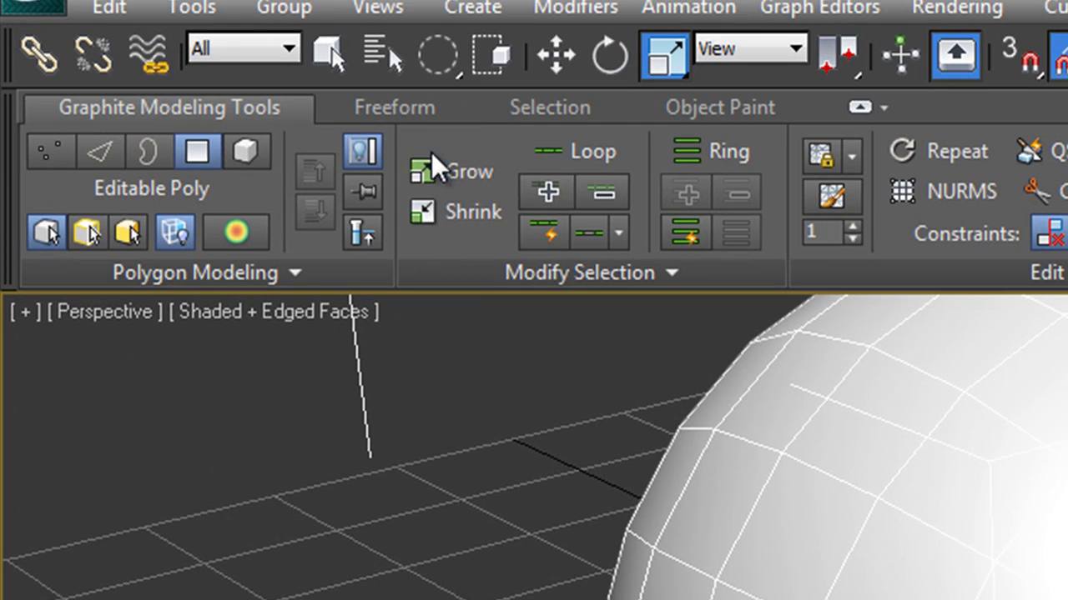
left_click(335, 59)
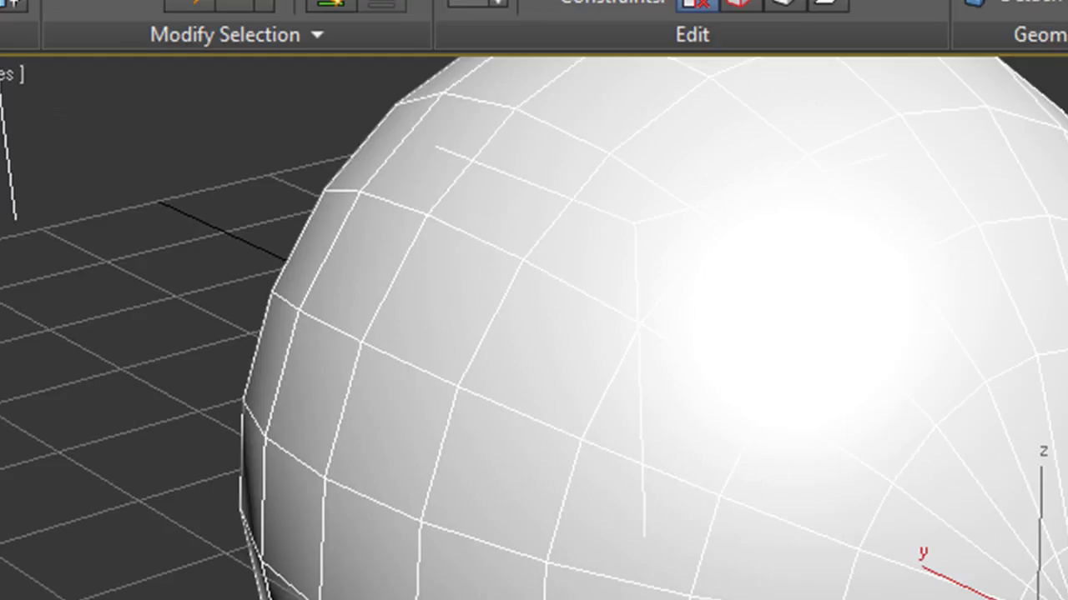
Select the 48-polygon iris disc around the pole vertex and orbit to check it front-on.
left_click_drag(617, 317, 713, 369)
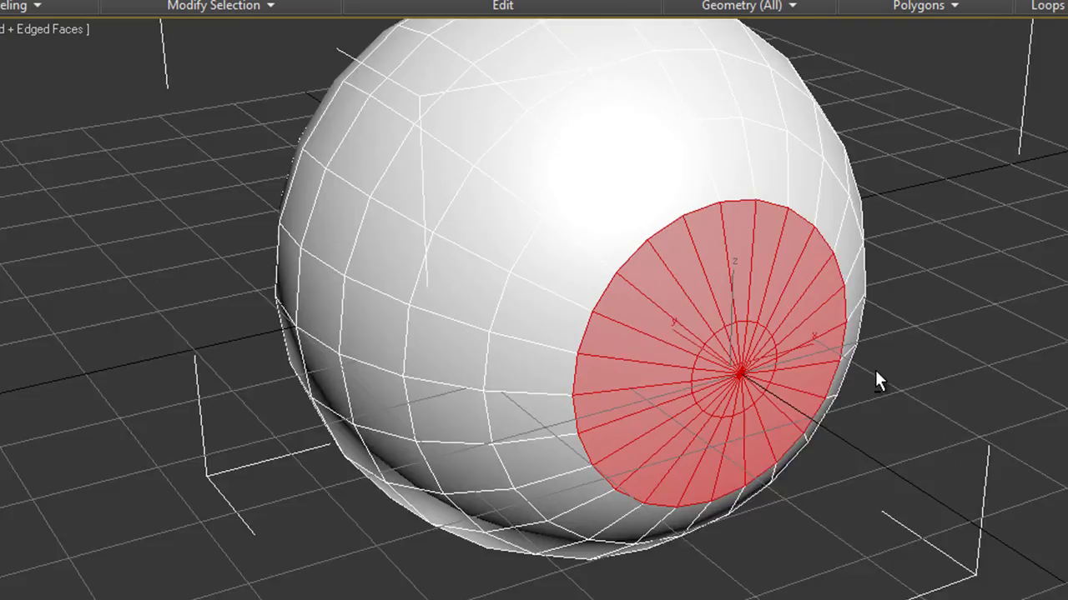
middle_click_drag(874, 380, 820, 350, "alt")
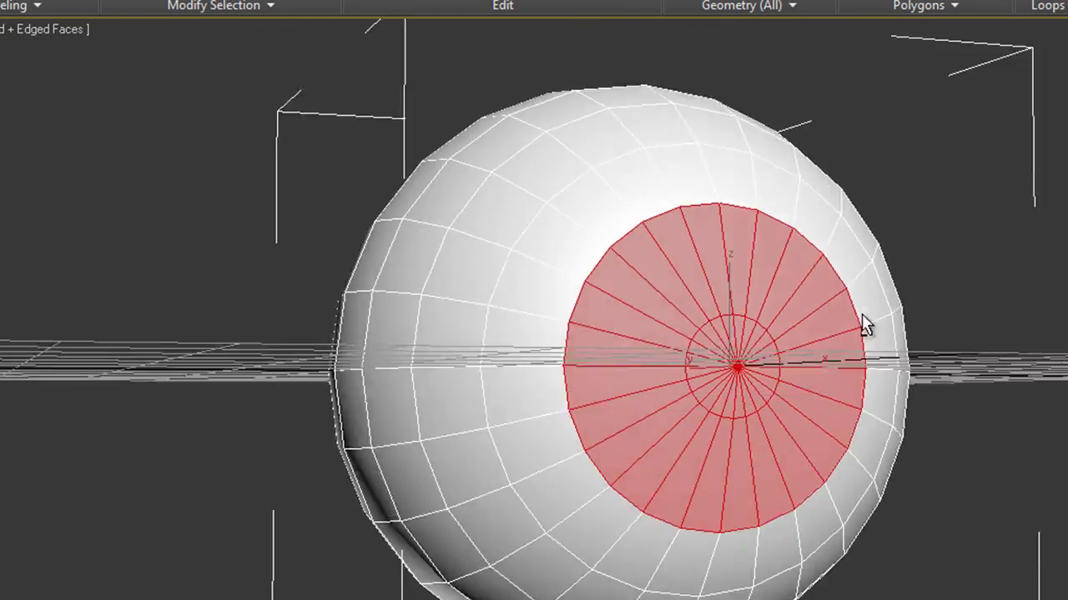
middle_click_drag(864, 325, 871, 367, "alt")
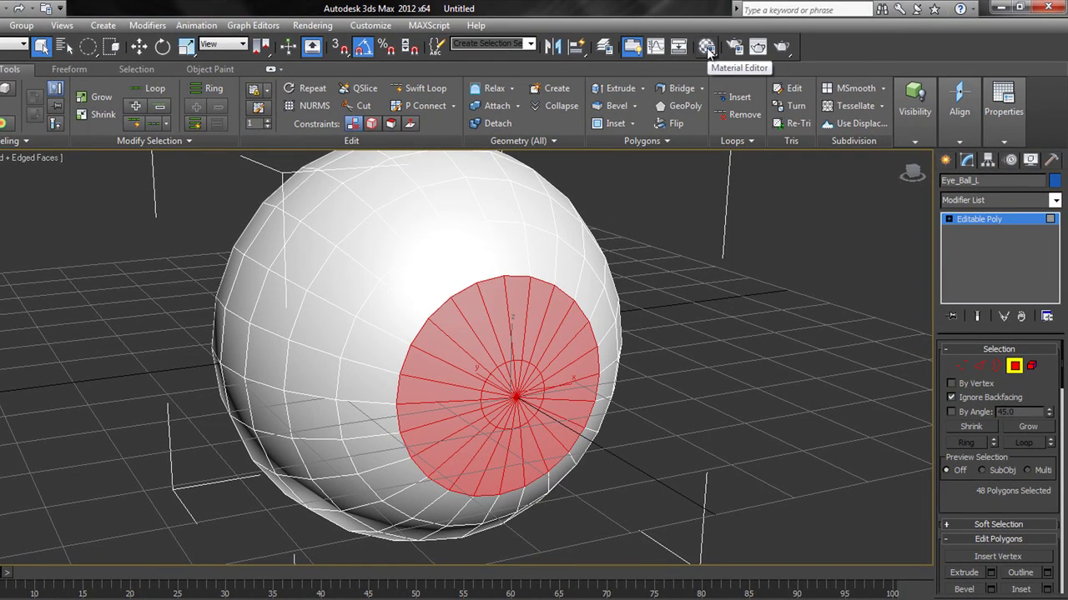
Assign the blue Iris material to the selected disc and darken its diffuse Value to 143.
left_click(707, 47)
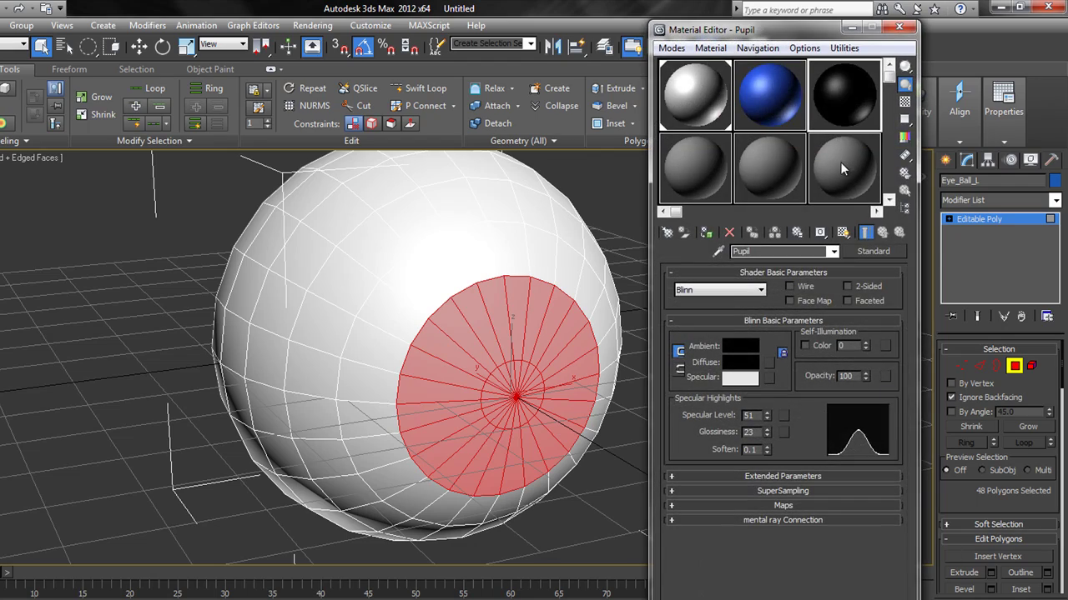
left_click(774, 94)
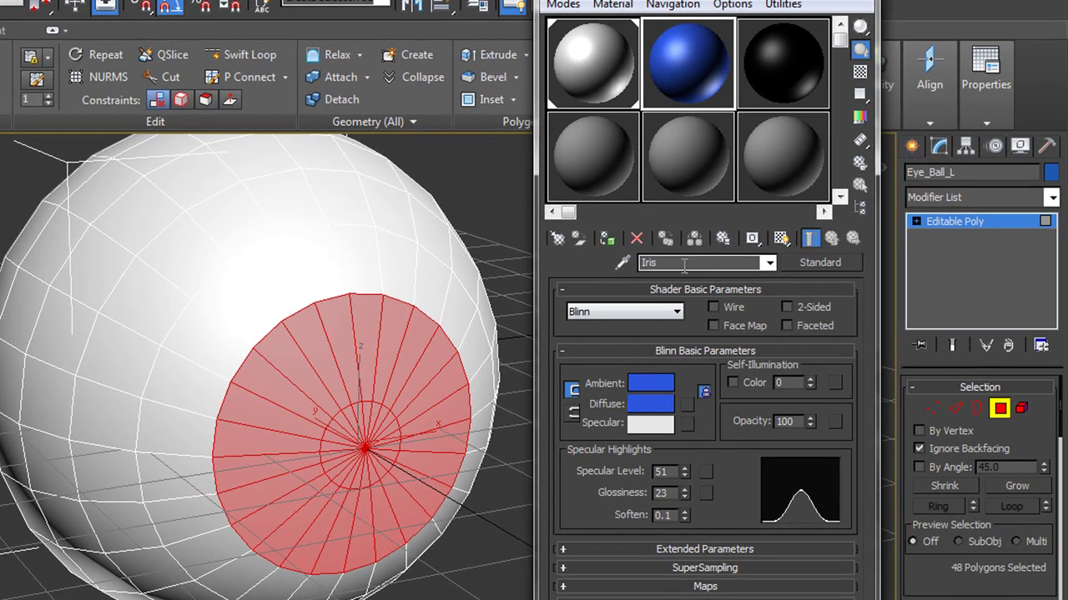
left_click(606, 239)
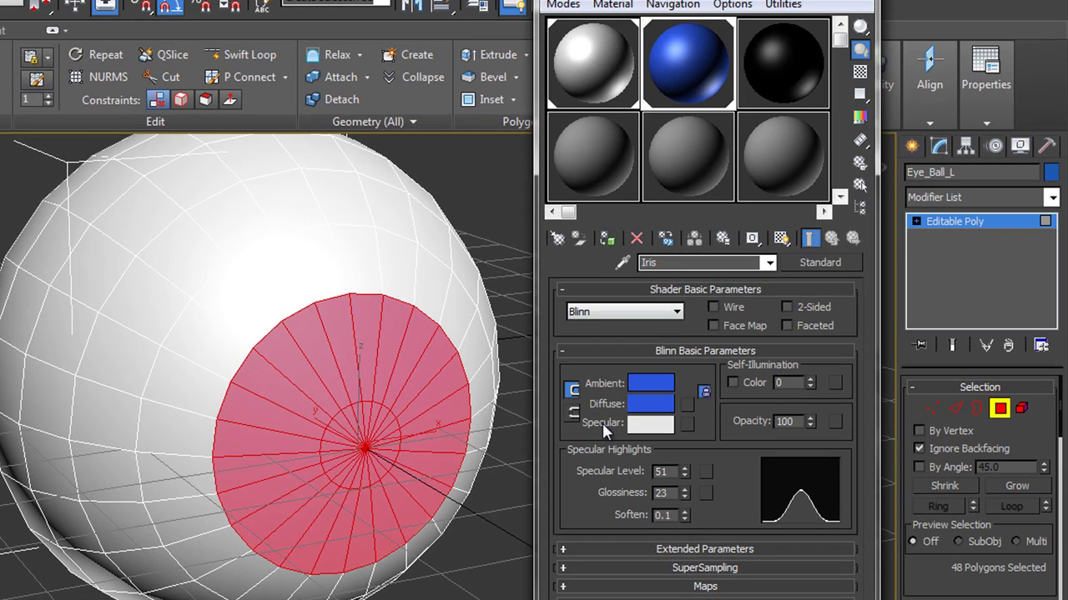
left_click(497, 516)
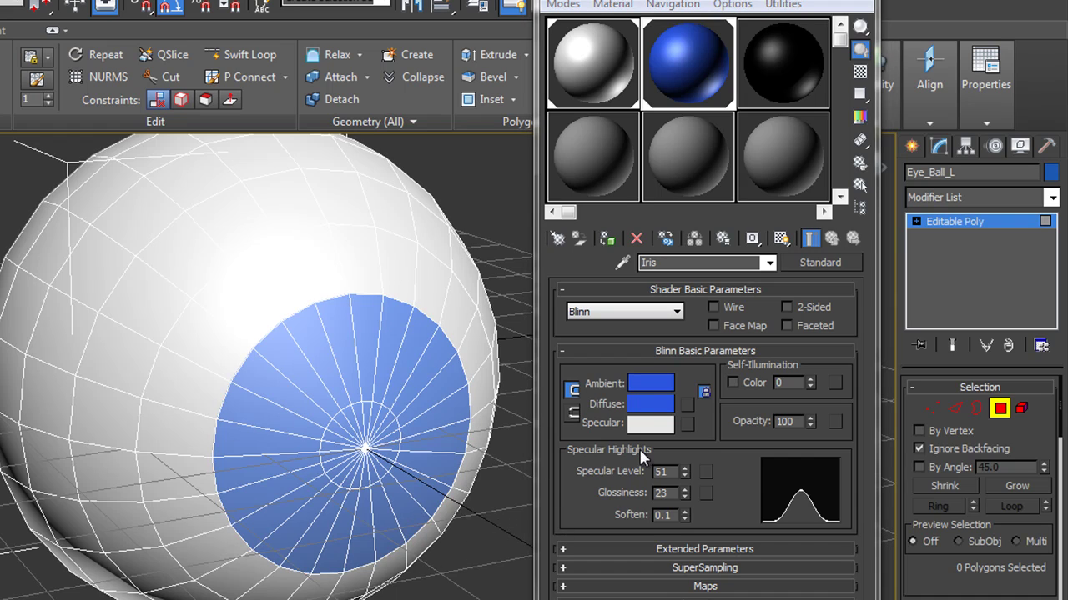
left_click(664, 405)
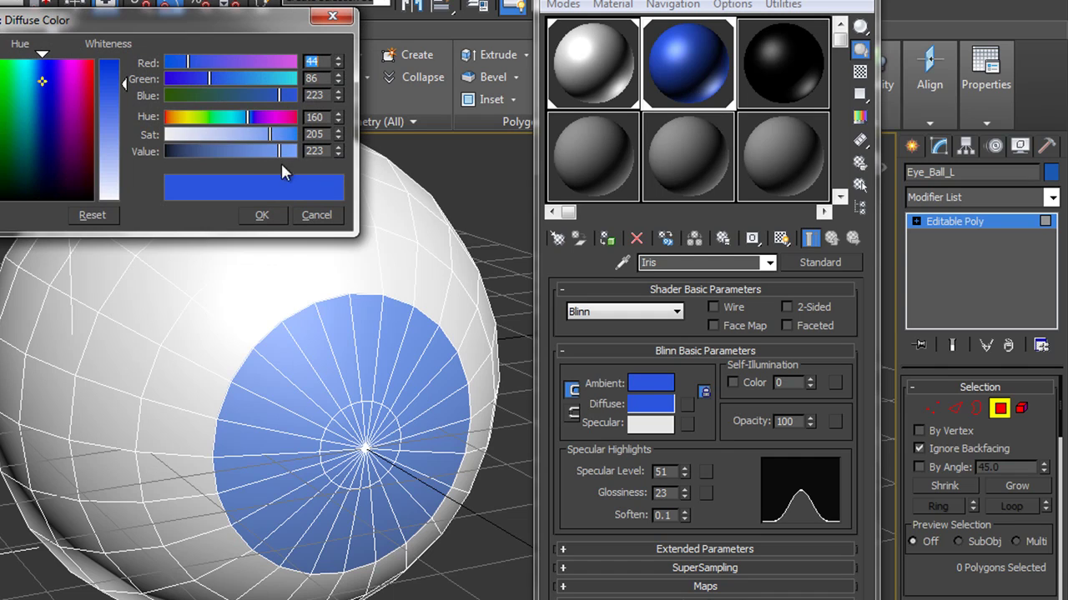
left_click_drag(279, 147, 237, 147)
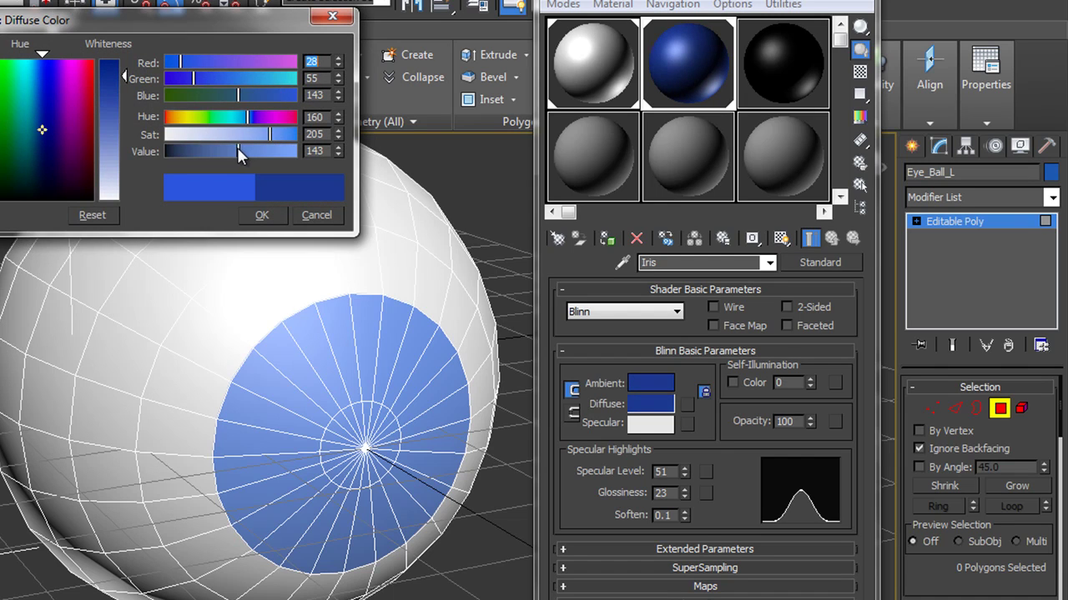
left_click(260, 215)
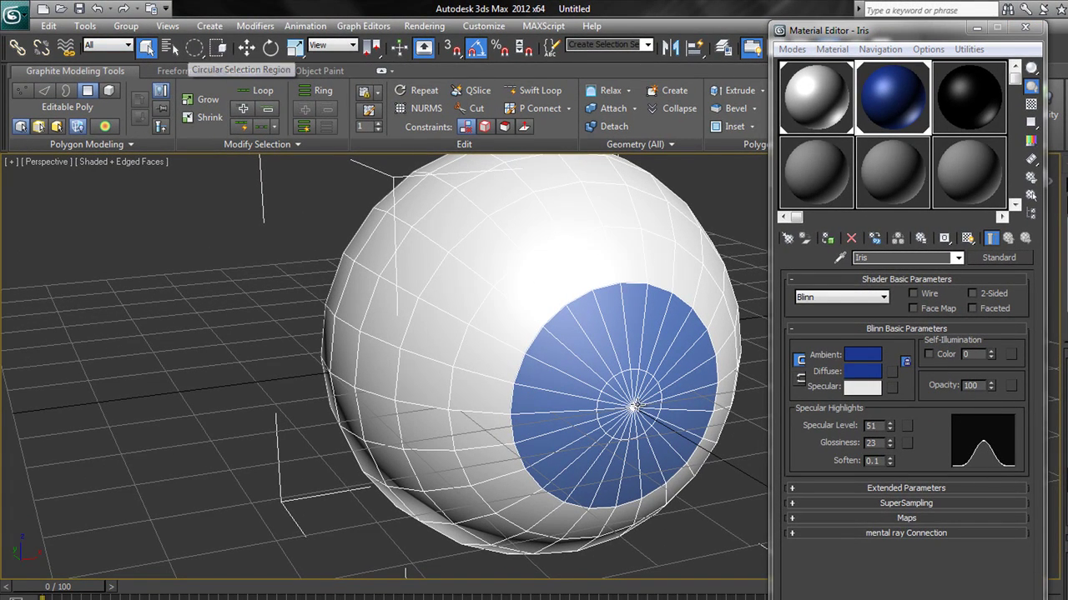
Apply the black Pupil material to the iris's central fan of faces, then close the Material Editor.
left_click(624, 421)
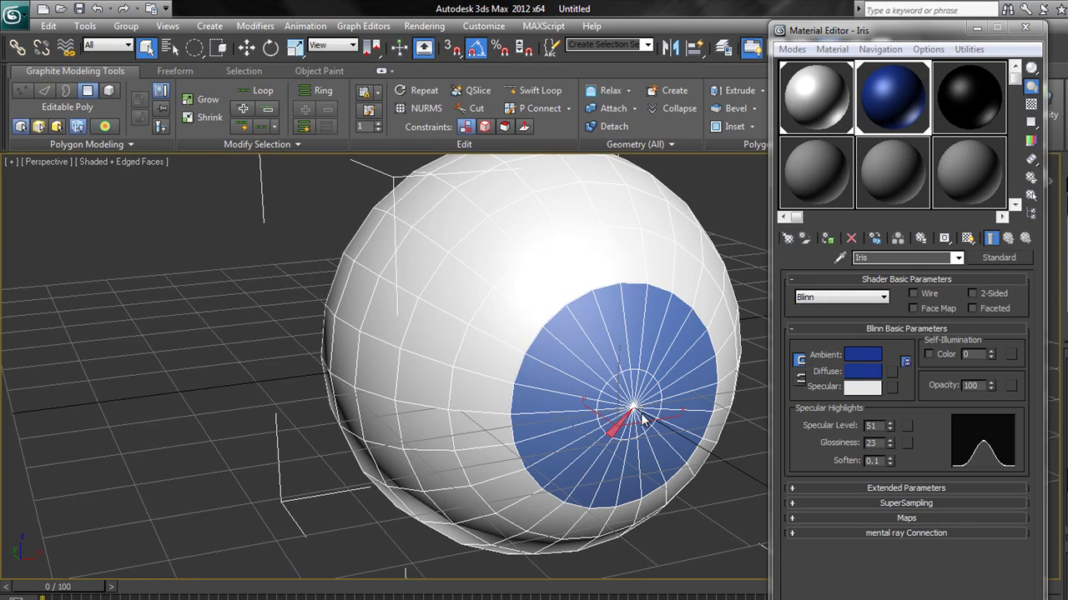
left_click_drag(637, 411, 627, 415)
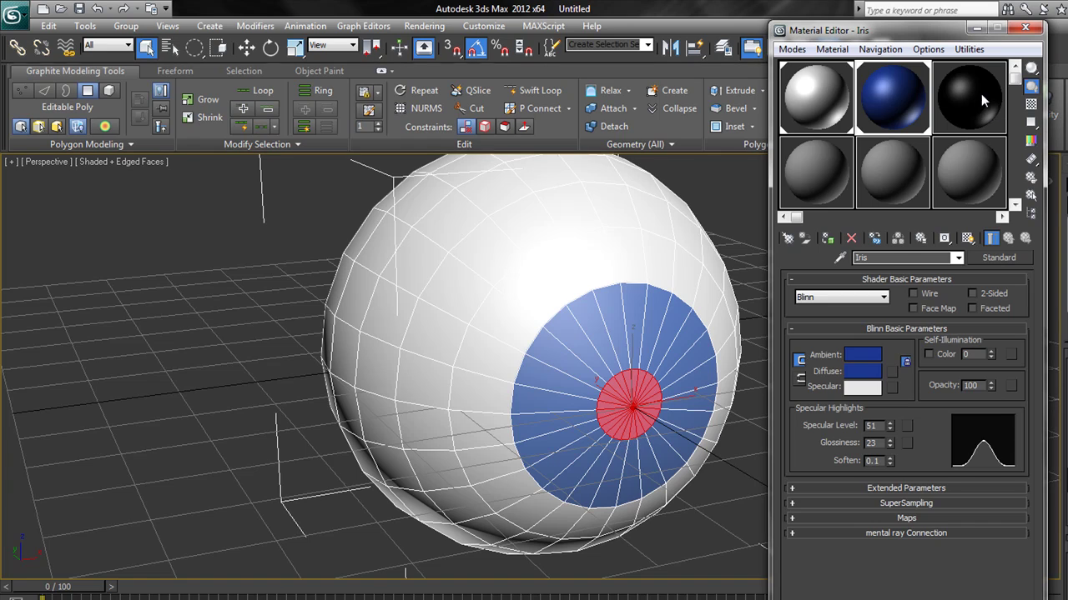
left_click(979, 96)
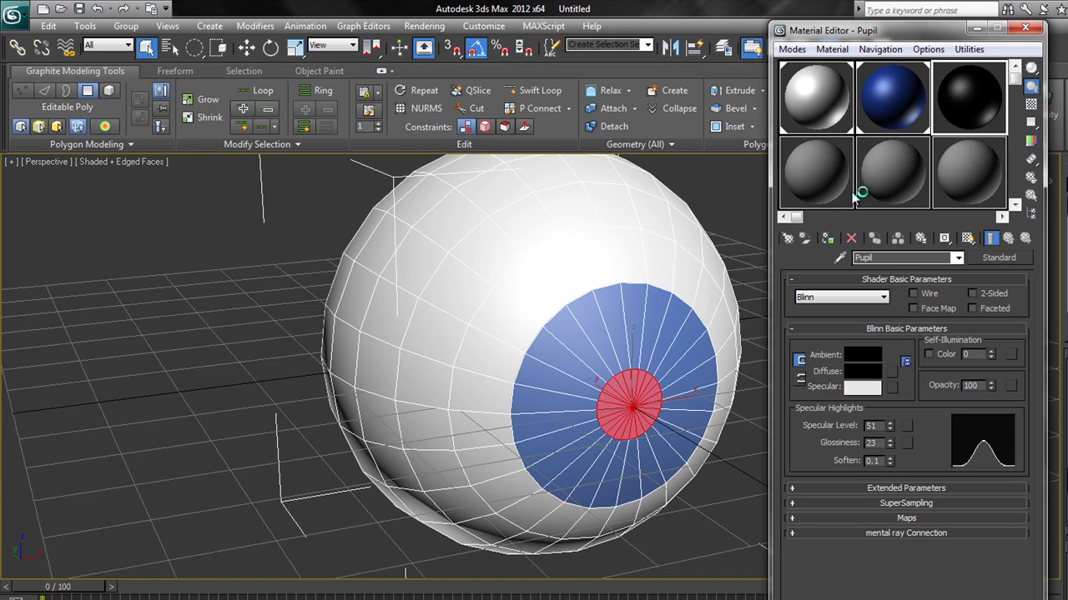
left_click(828, 240)
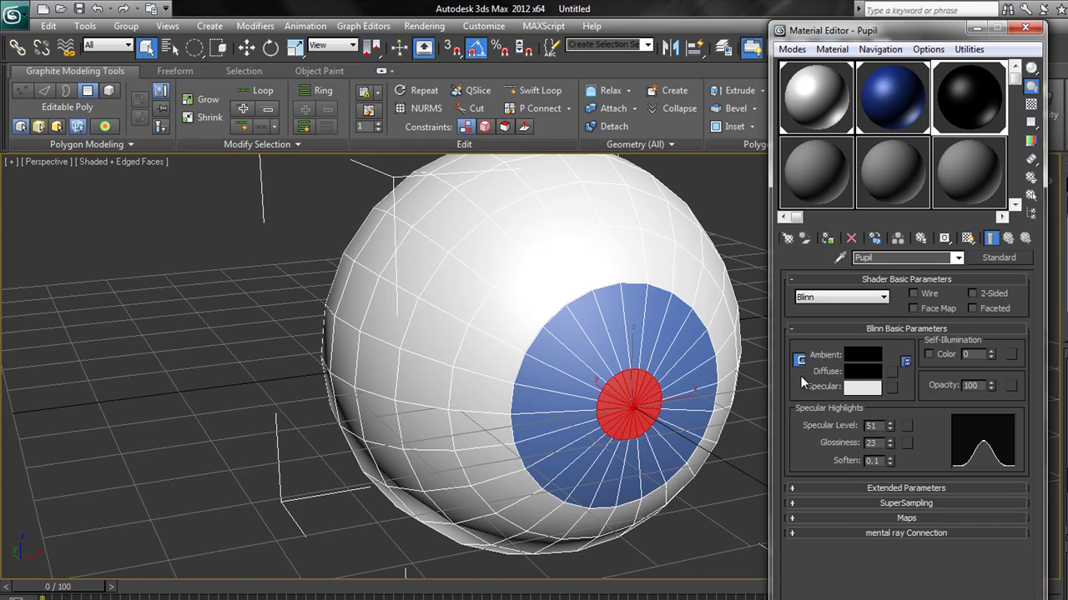
left_click(714, 502)
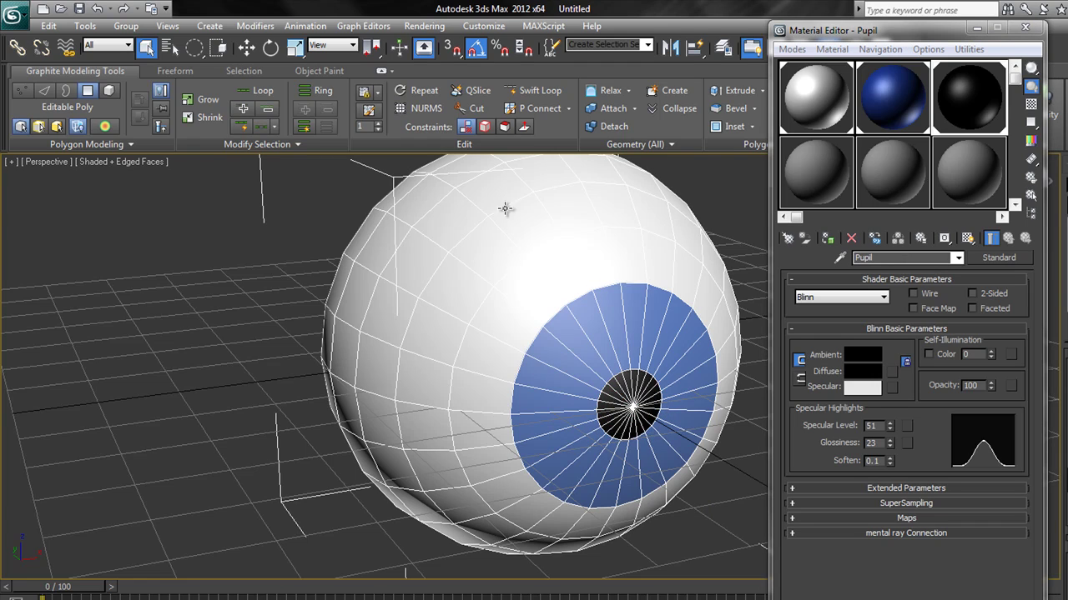
left_click(1025, 27)
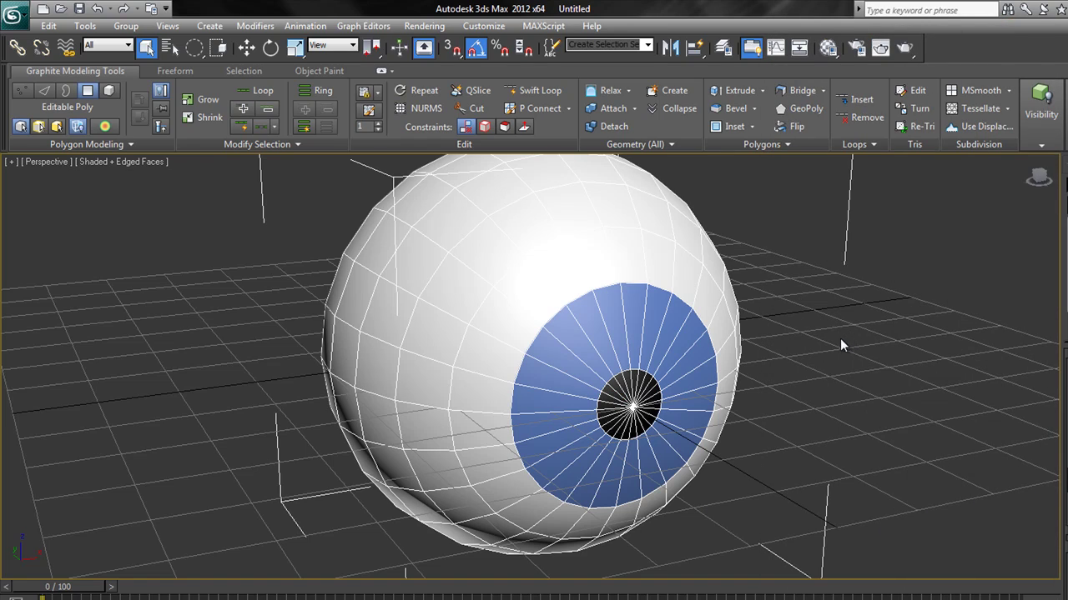
Hide the grid and selection brackets around the finished eyeball, then restore the four-viewport layout.
middle_click_drag(840, 338, 912, 417, "alt")
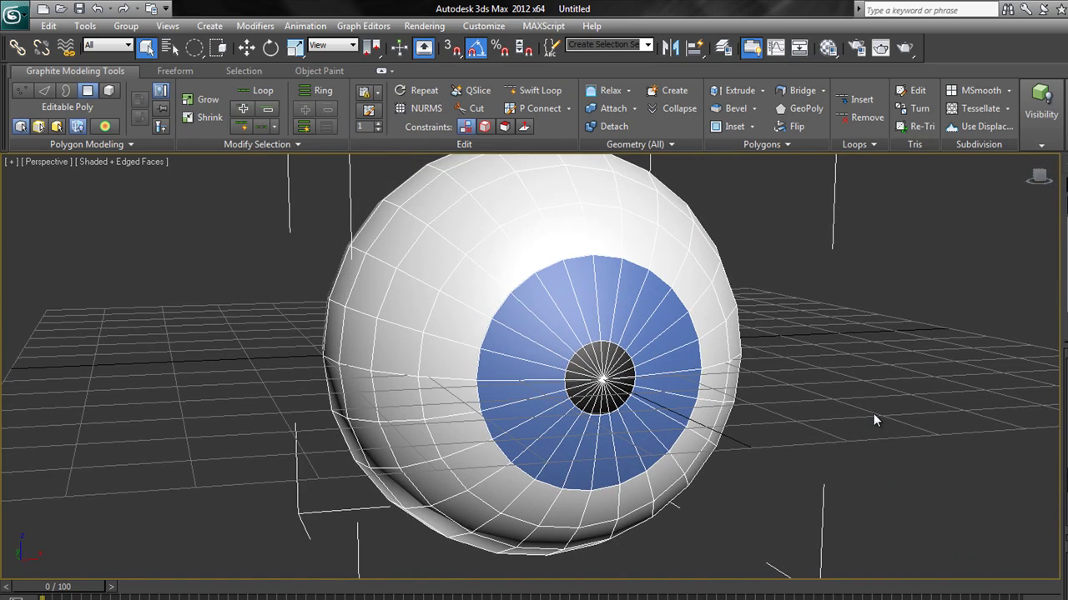
key("g")
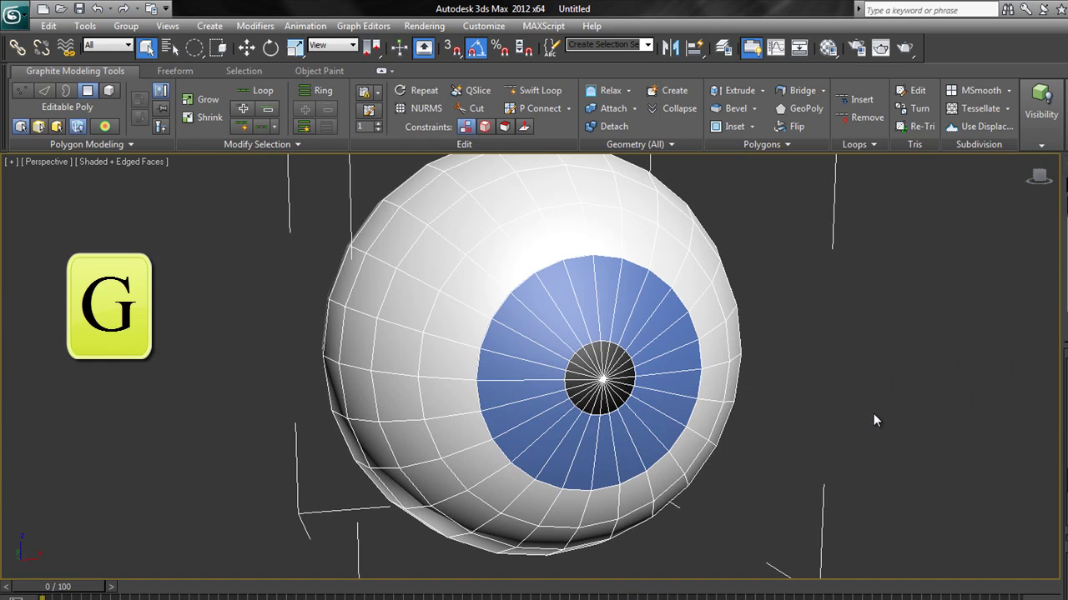
scroll(816, 219, "down", 2)
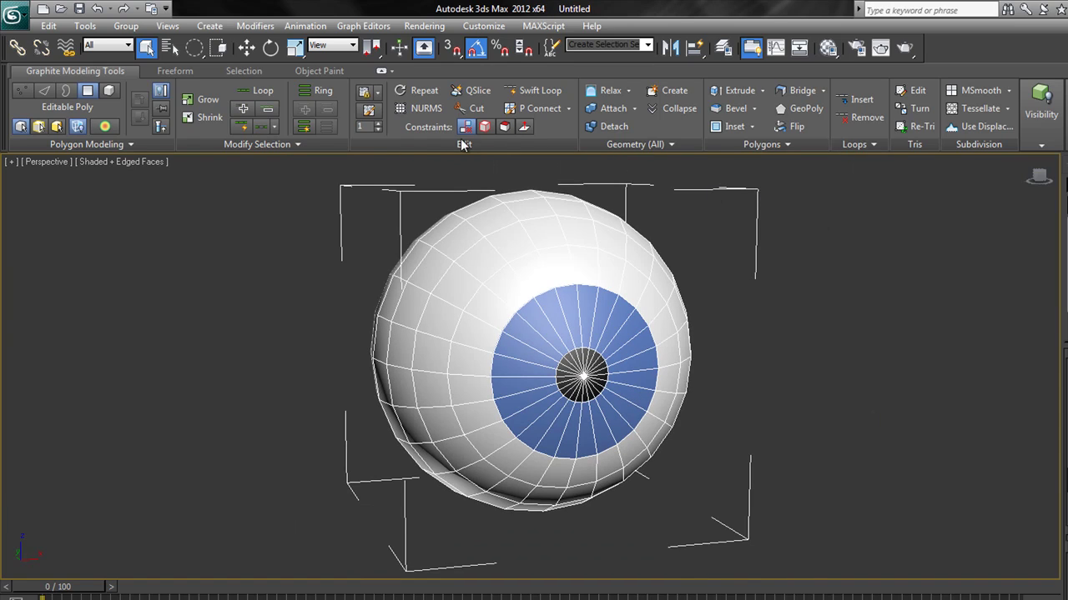
key("j")
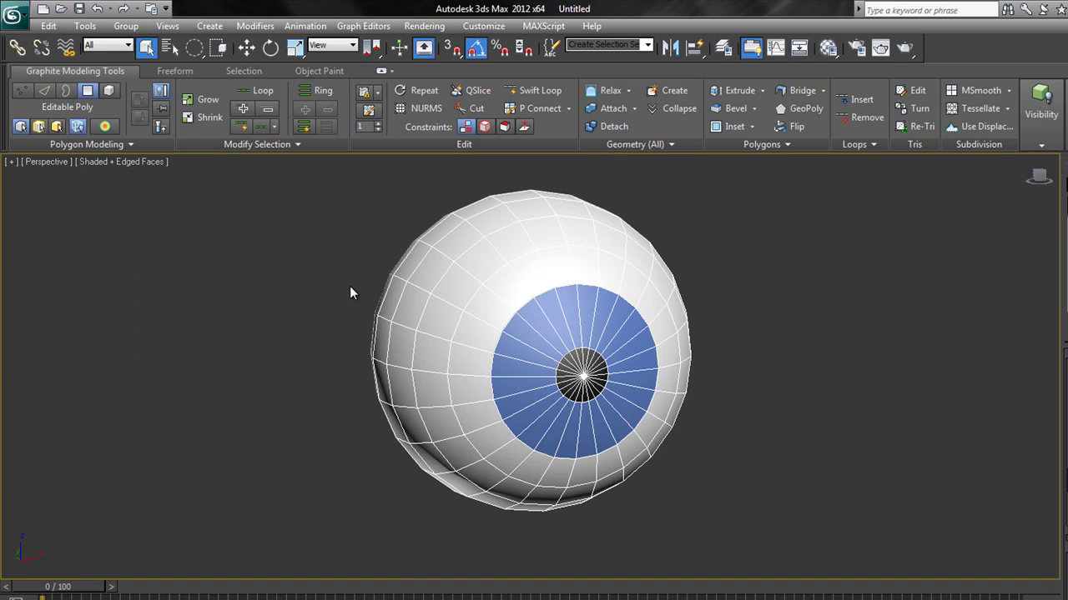
key("j")
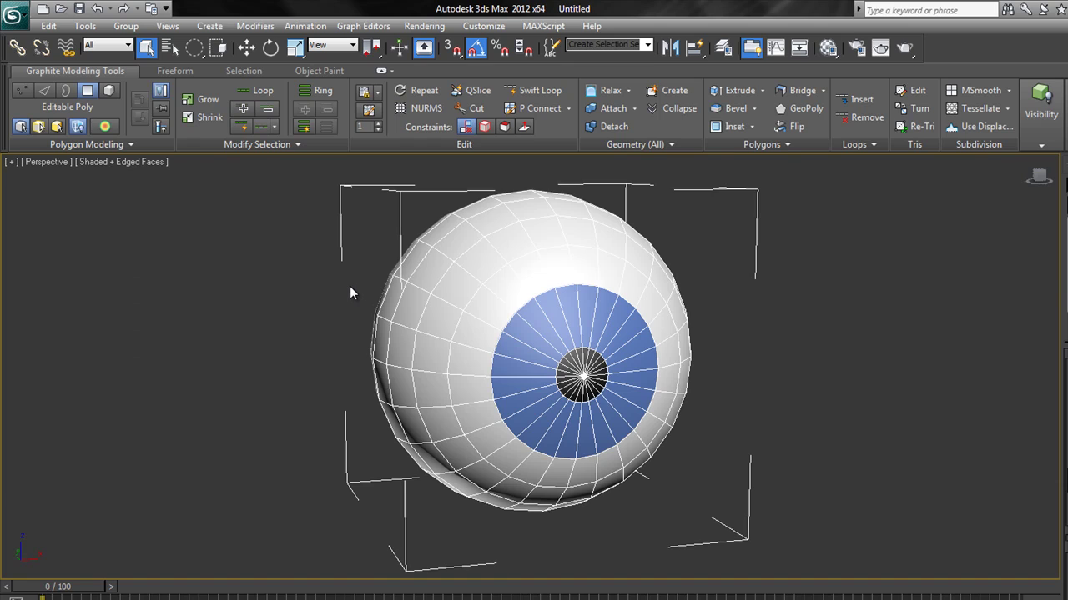
key("j")
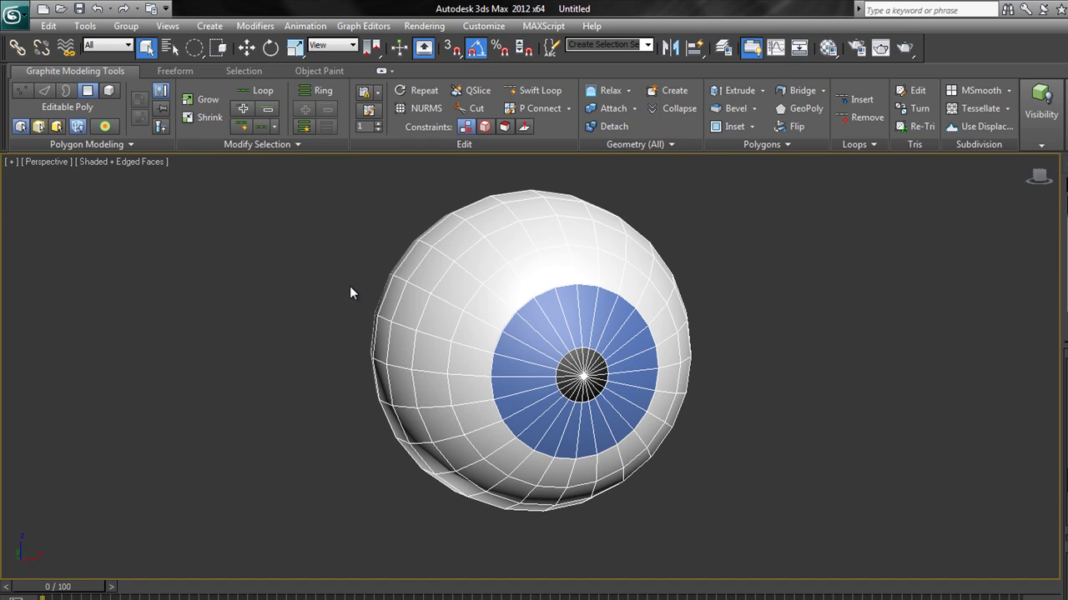
key("g")
key("g")
key("g")
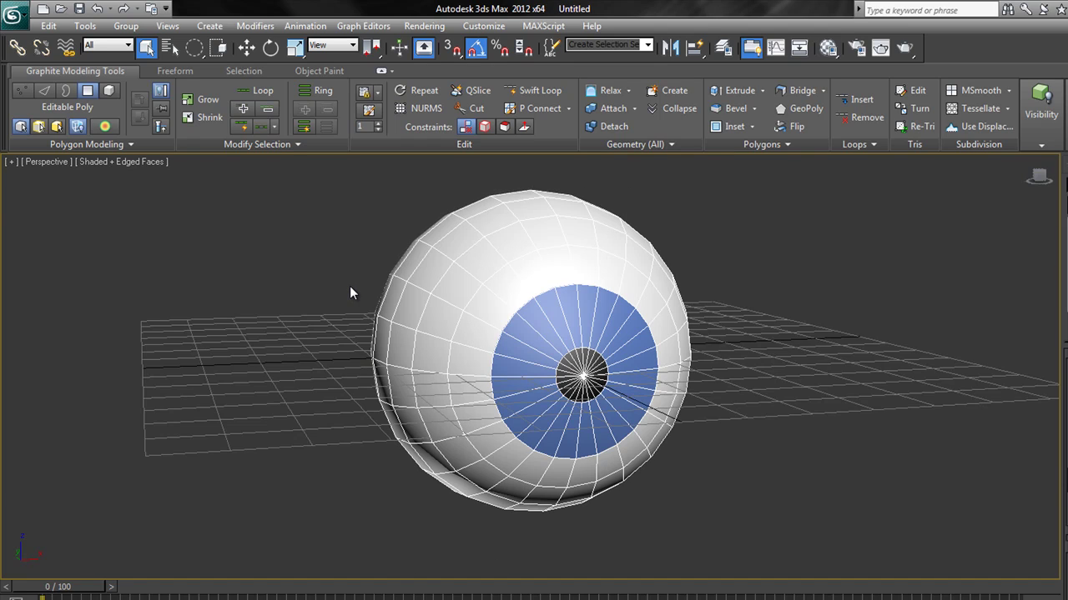
key("g")
key("g")
key("g")
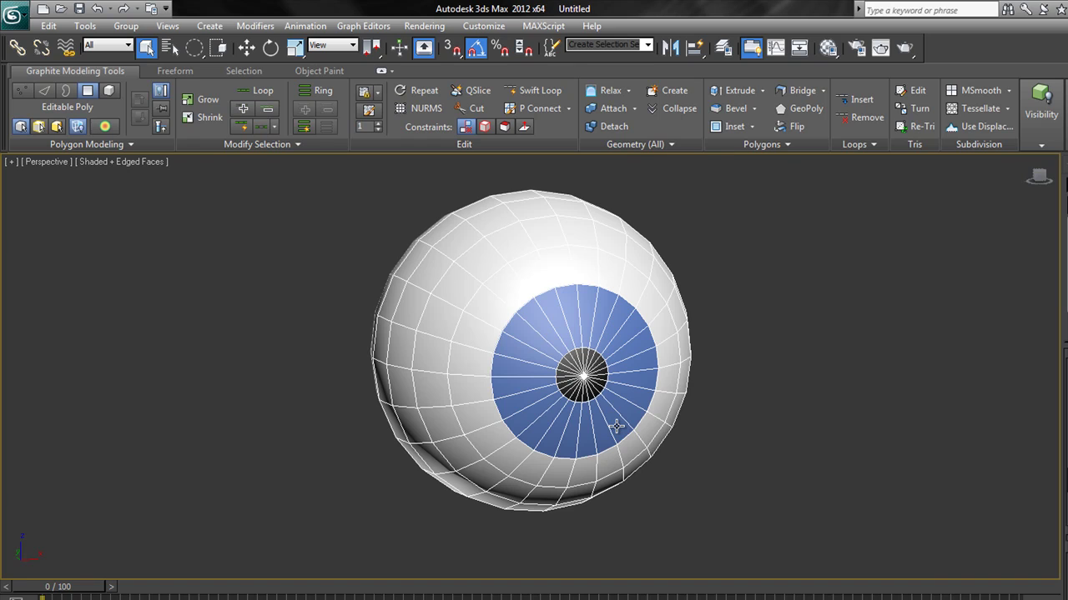
key("alt+w")
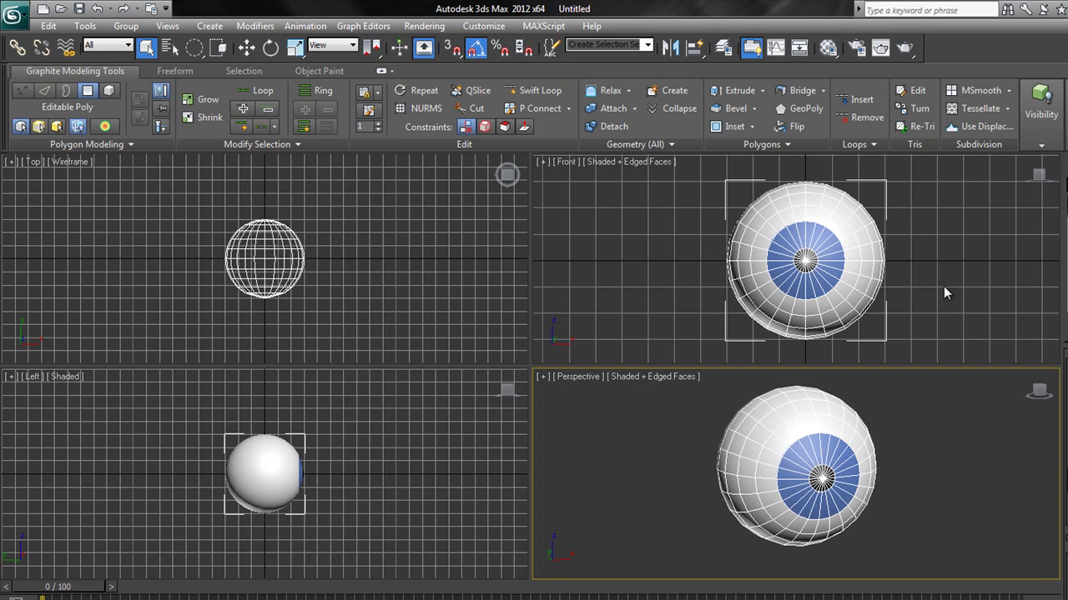
In the maximized Front view, create a radius-31 sphere at the origin via Keyboard Entry and name it Eye_Lid.
right_click(946, 254)
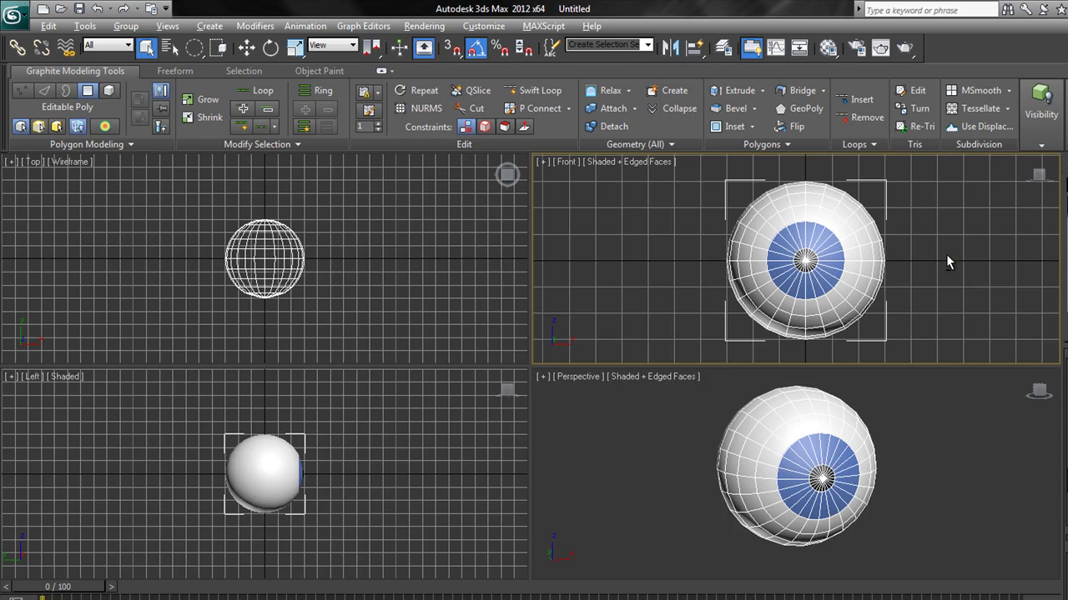
key("alt+w")
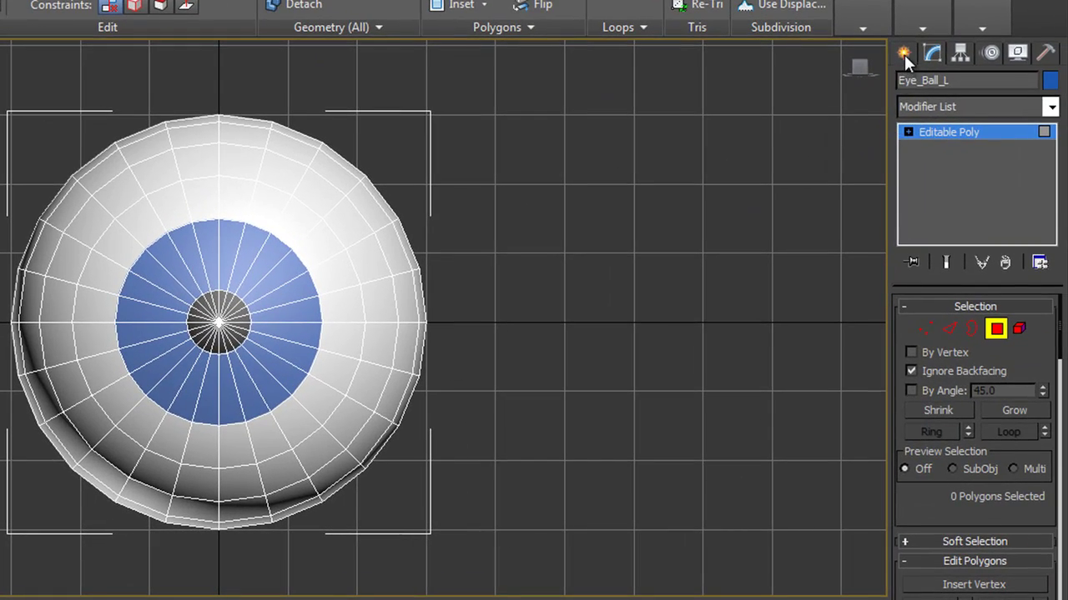
left_click(904, 54)
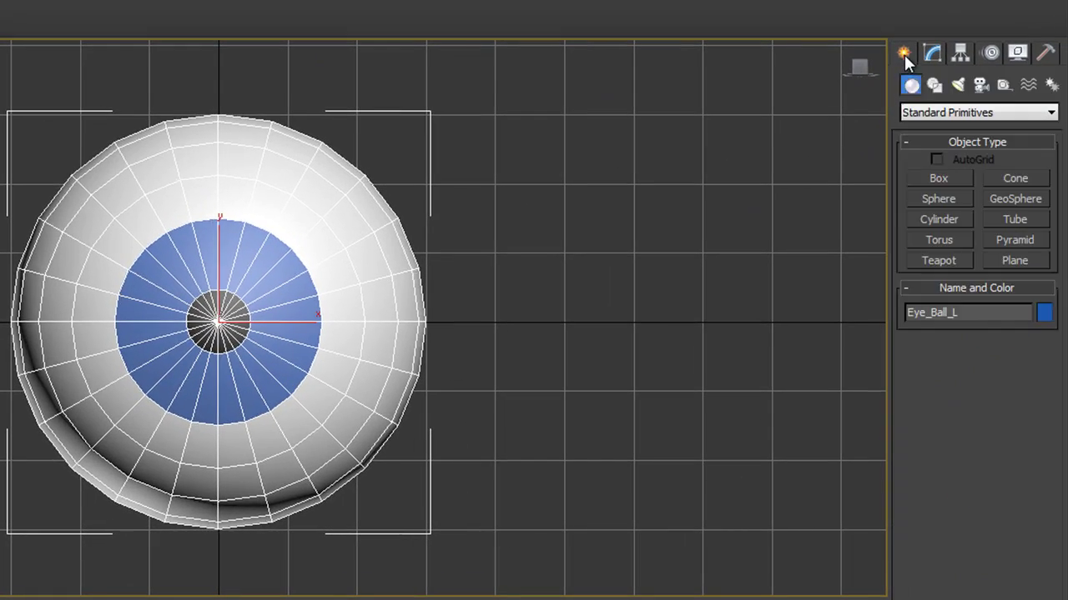
left_click(940, 196)
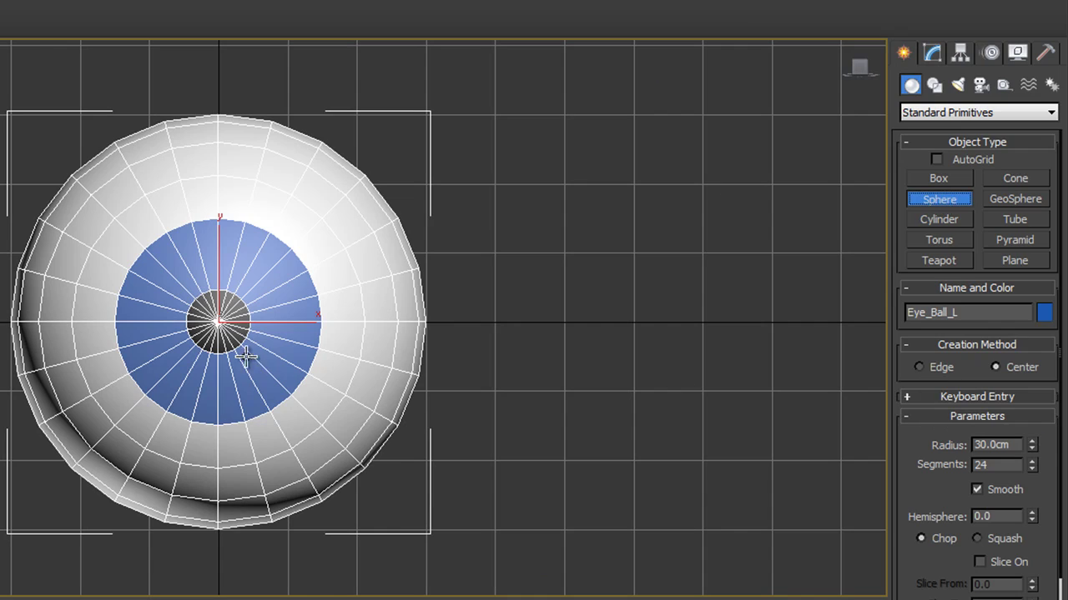
left_click(908, 396)
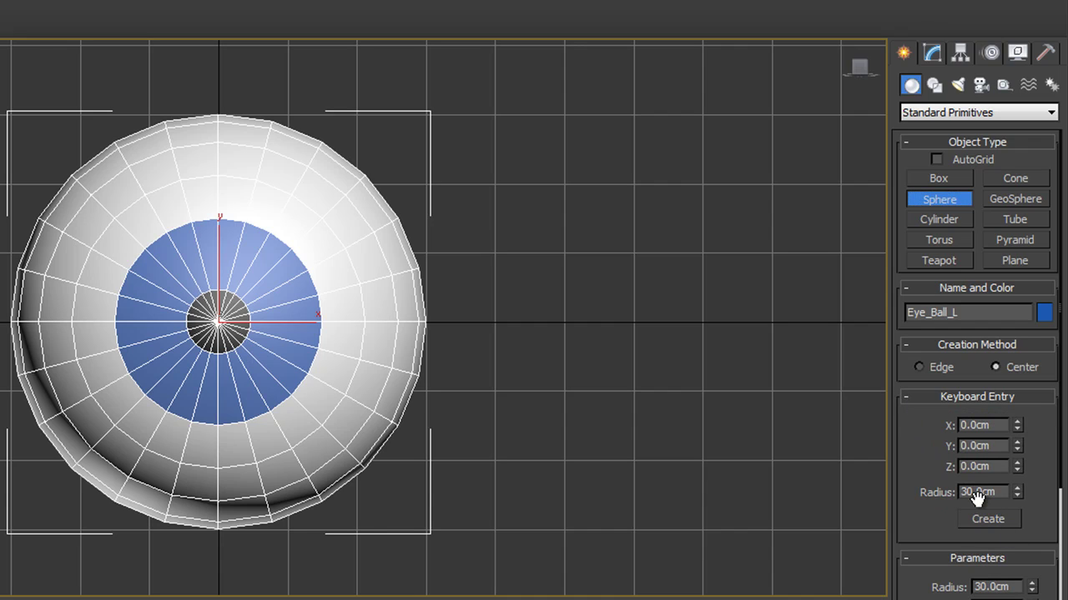
left_click_drag(1001, 492, 951, 493)
type("31")
left_click(996, 521)
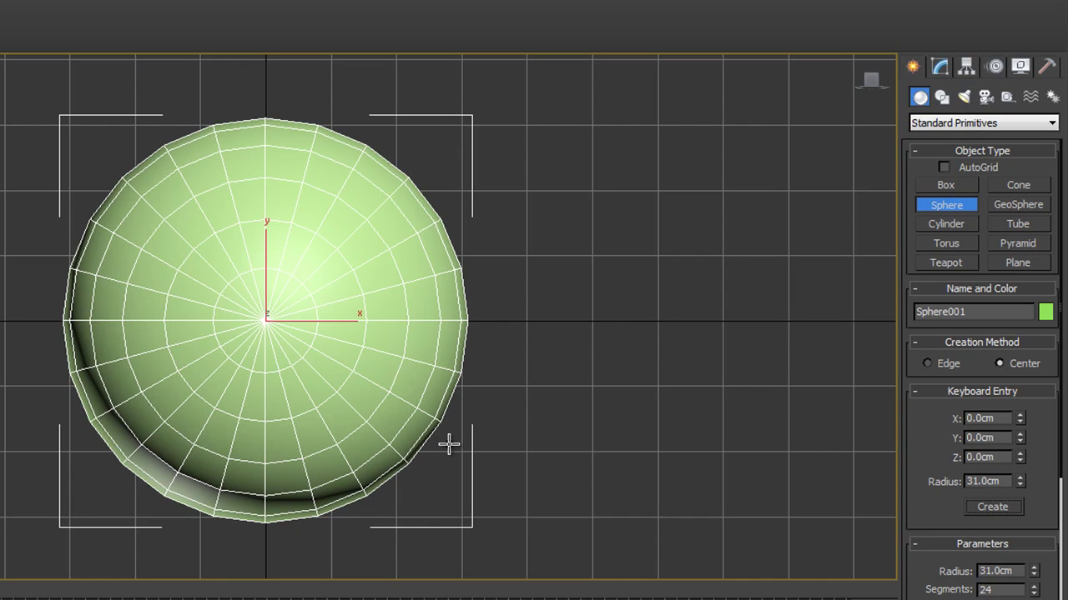
left_click_drag(984, 312, 875, 316)
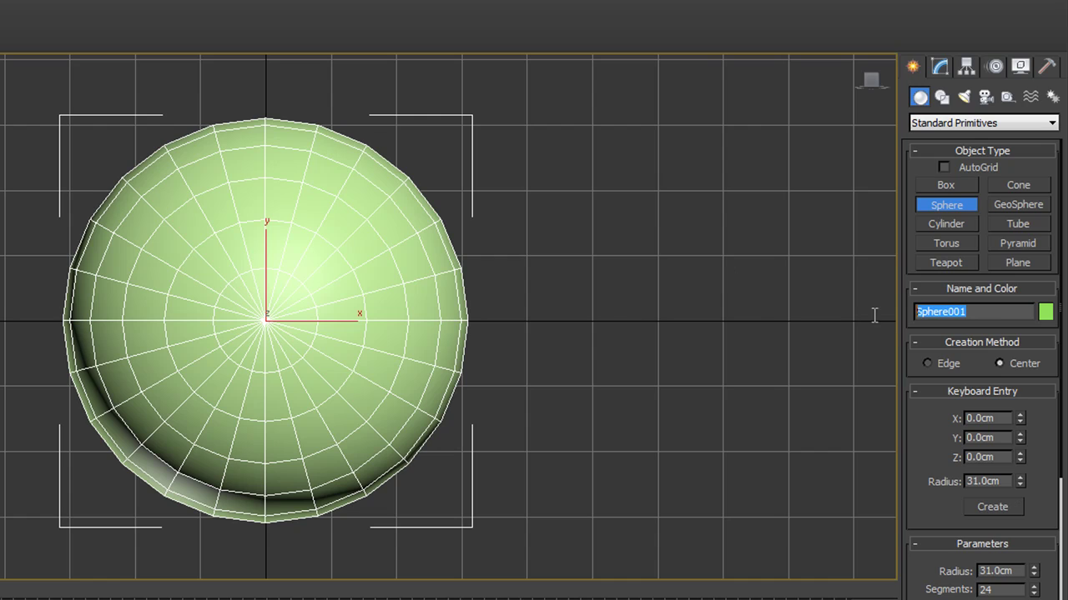
type("Eye_Lid")
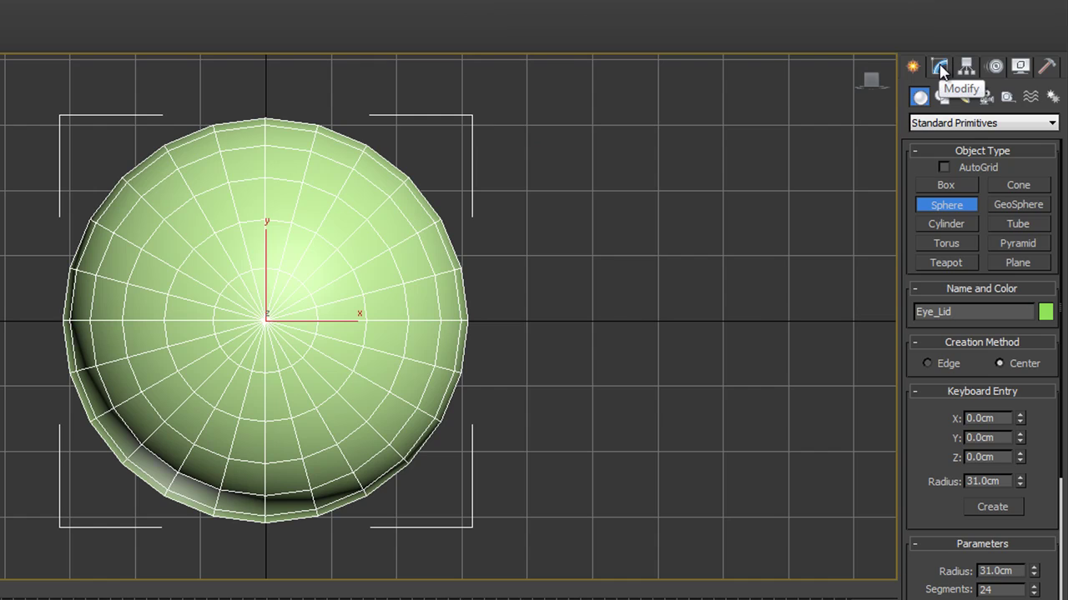
Turn on Slice for Eye_Lid and drag Slice From to -52 to open a wedge gap.
left_click(939, 67)
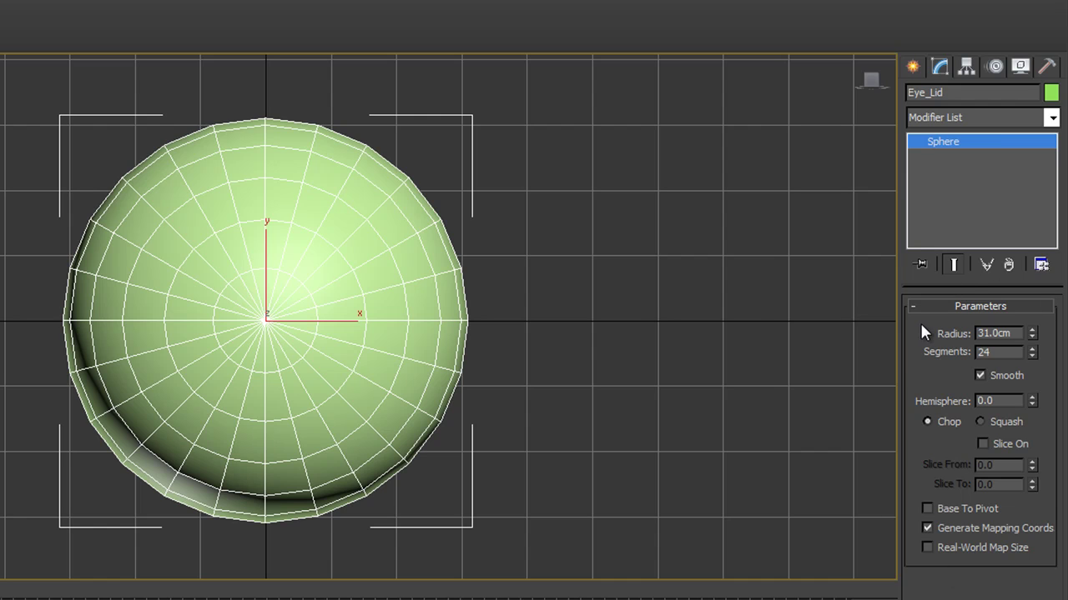
left_click(983, 444)
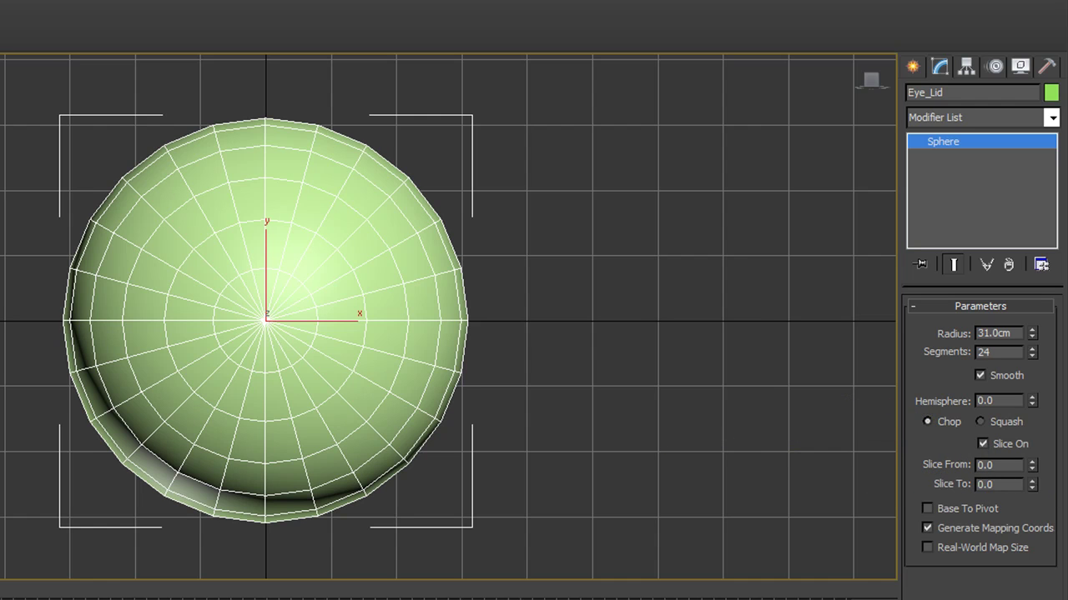
left_click(1033, 470)
left_click_drag(1032, 475, 1000, 439)
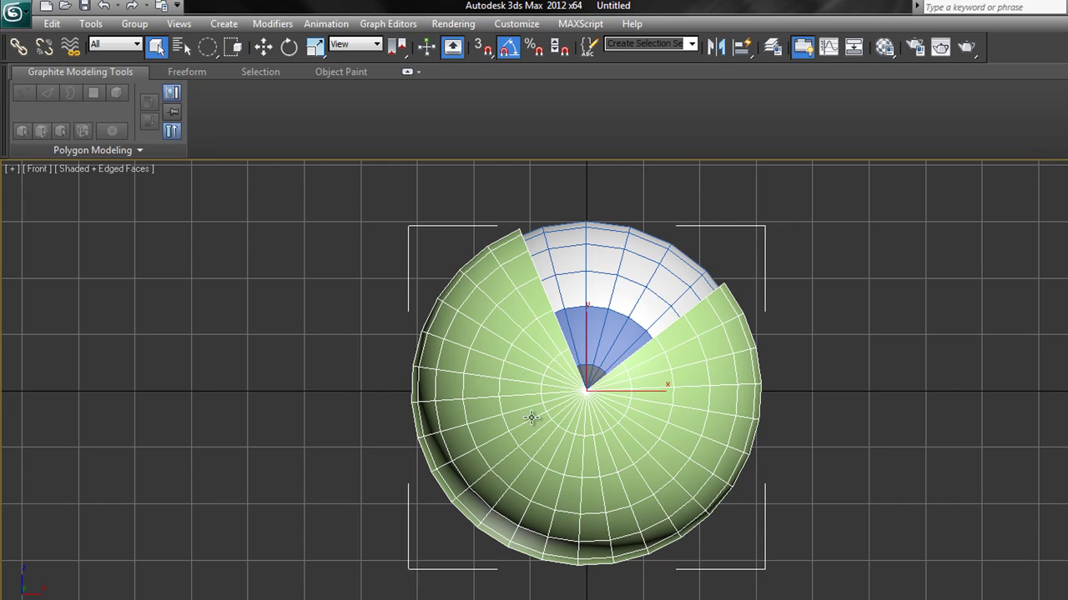
Re-enable Angle Snap with A and confirm the 5-degree Angle in Grid and Snap Settings.
left_click(506, 57)
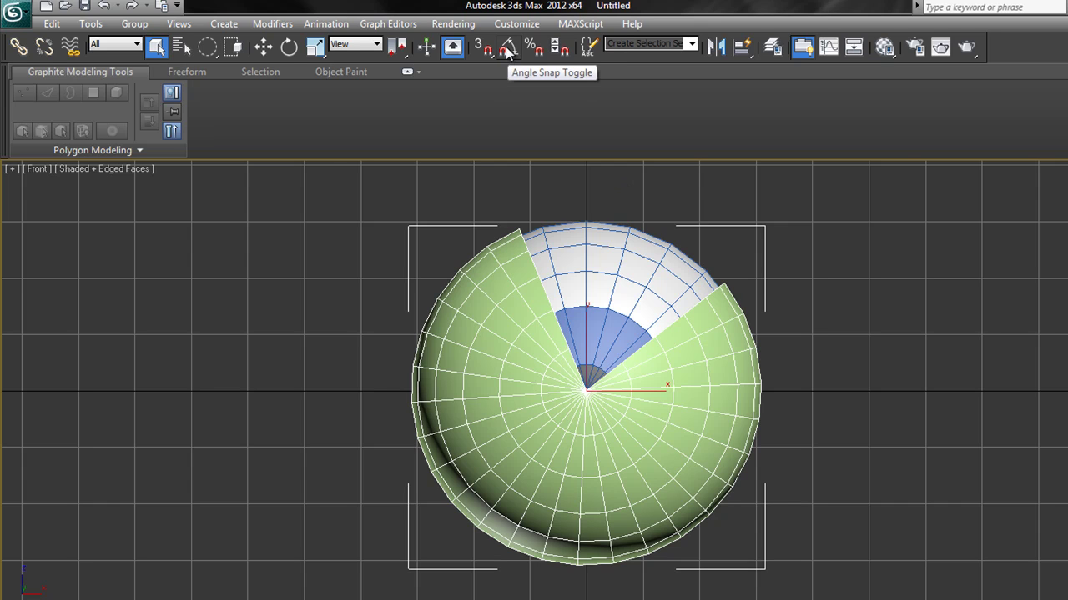
key("a")
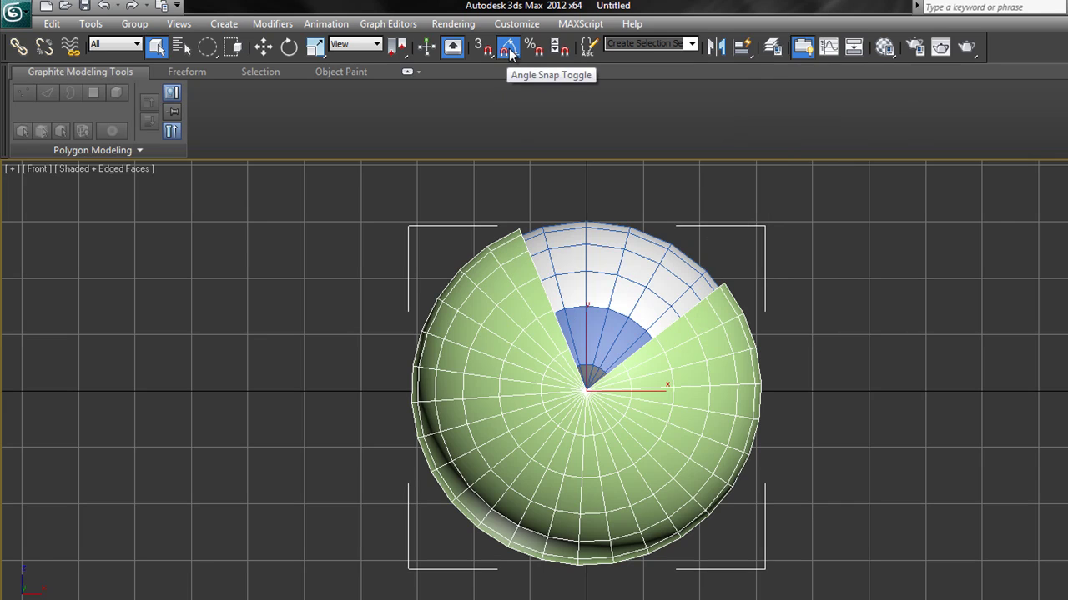
right_click(510, 51)
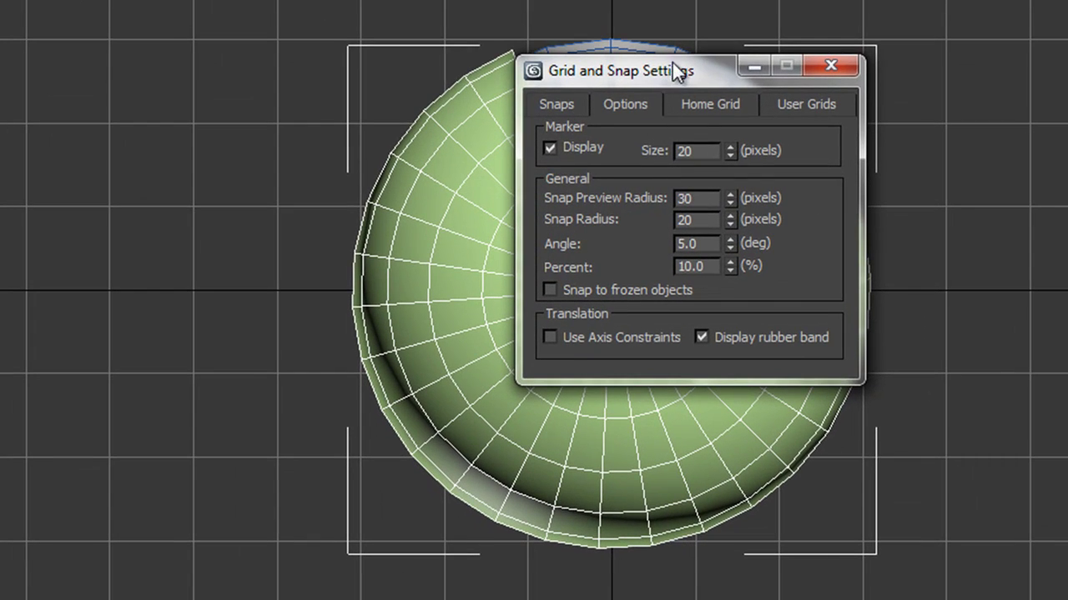
left_click_drag(681, 77, 698, 0)
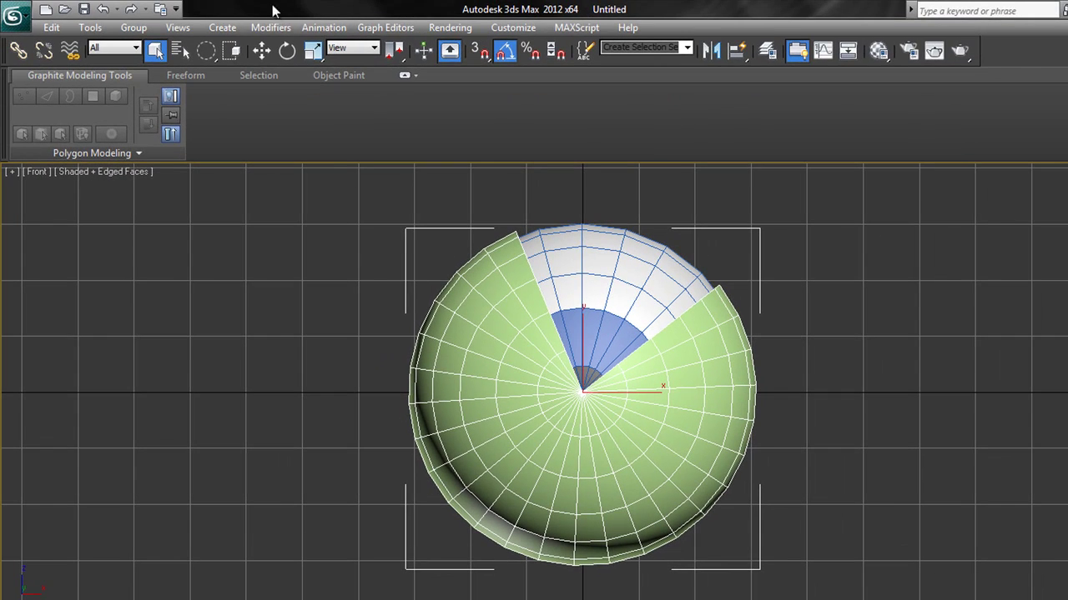
Rotate Eye_Lid, levelling its sliced edge and tipping it 65 degrees so the gap faces front.
left_click(287, 52)
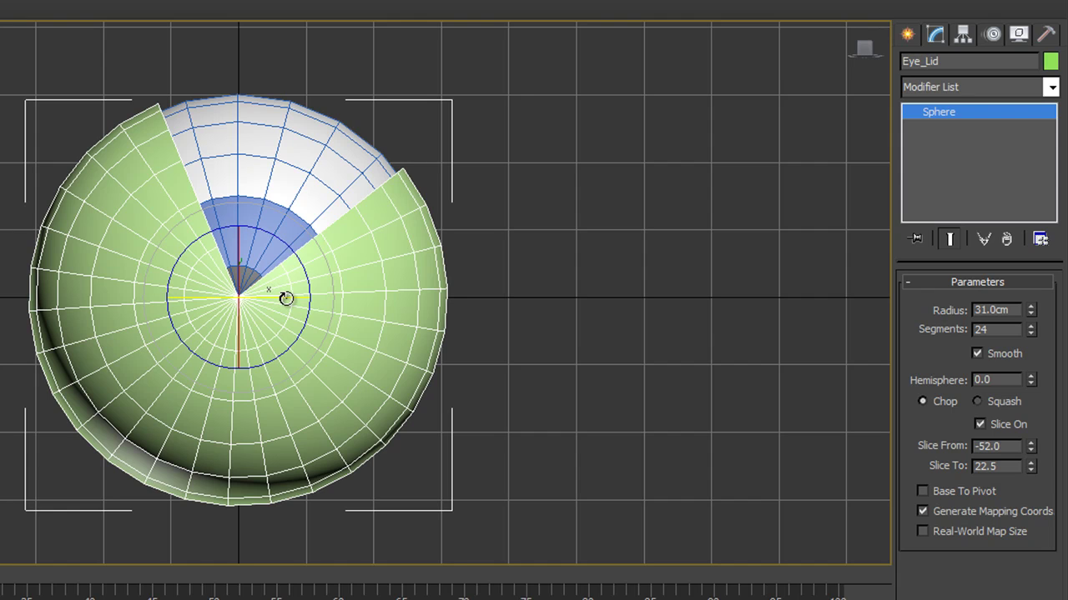
left_click_drag(286, 297, 213, 280)
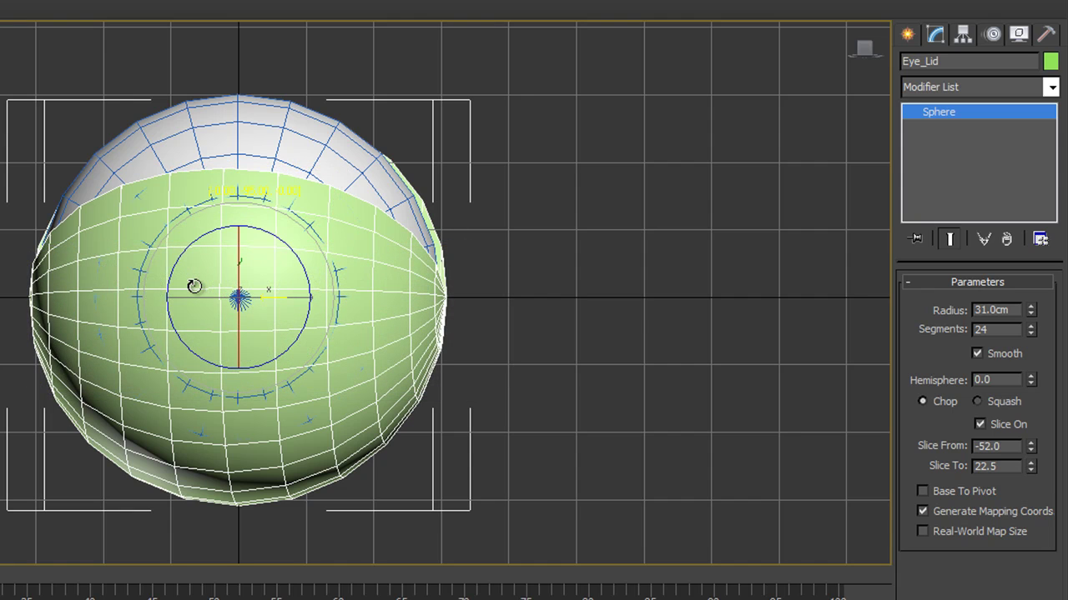
left_click_drag(195, 286, 202, 289)
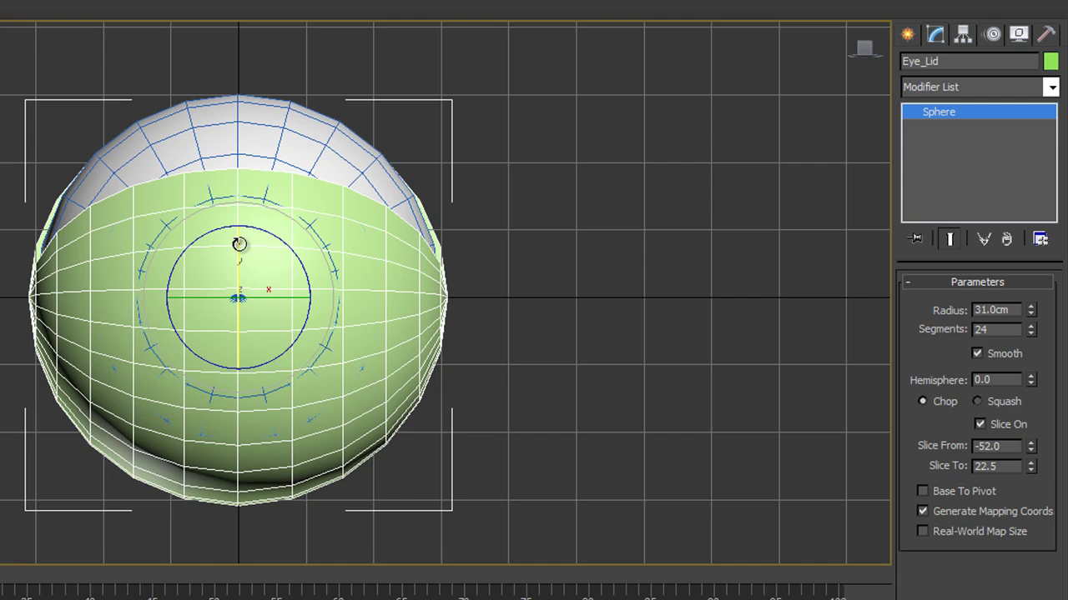
left_click_drag(239, 243, 232, 314)
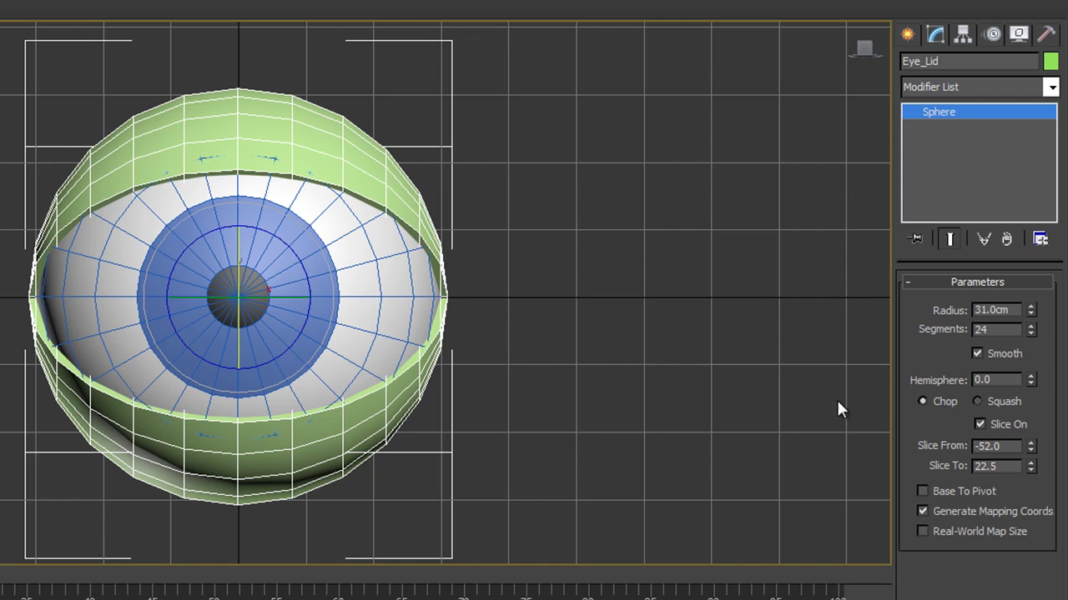
Retune the Eye_Lid sphere's slice to -51.0 and 16.0 so the lid covers more of the eye.
left_click_drag(1031, 451, 1030, 475)
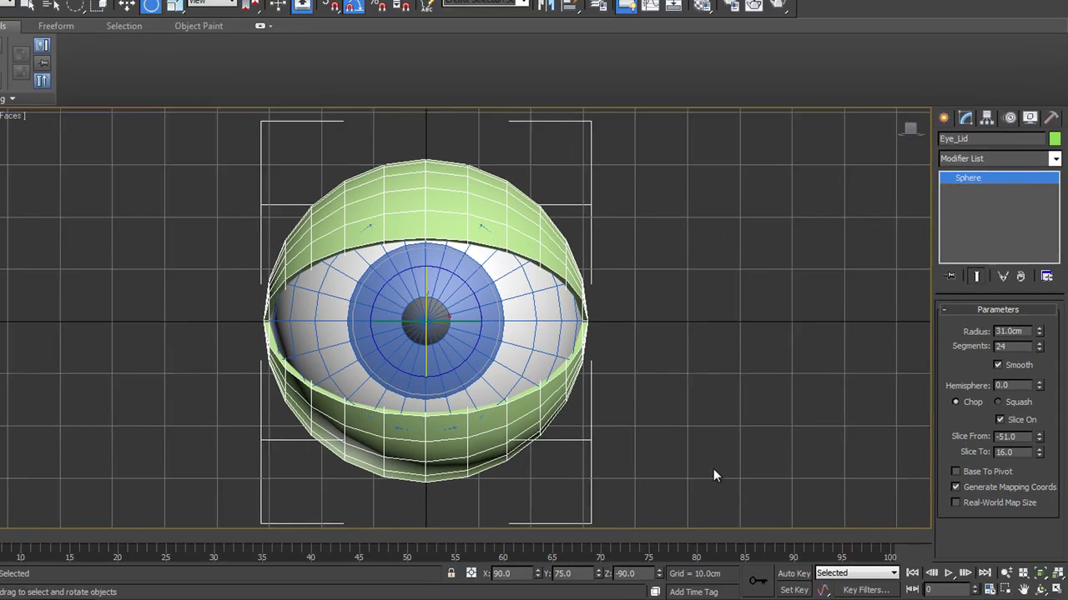